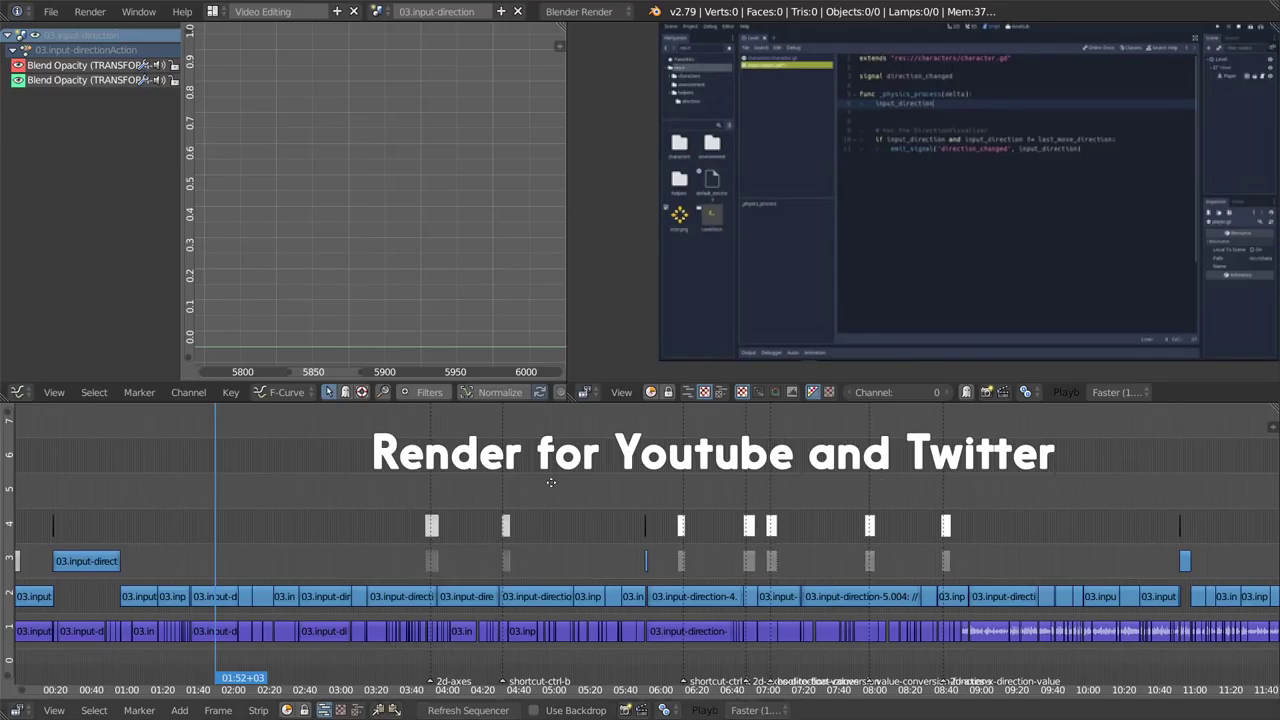
- Search the available operators for "render vid", and close the search without running anything
{"action": "key", "text": "super+F3"}
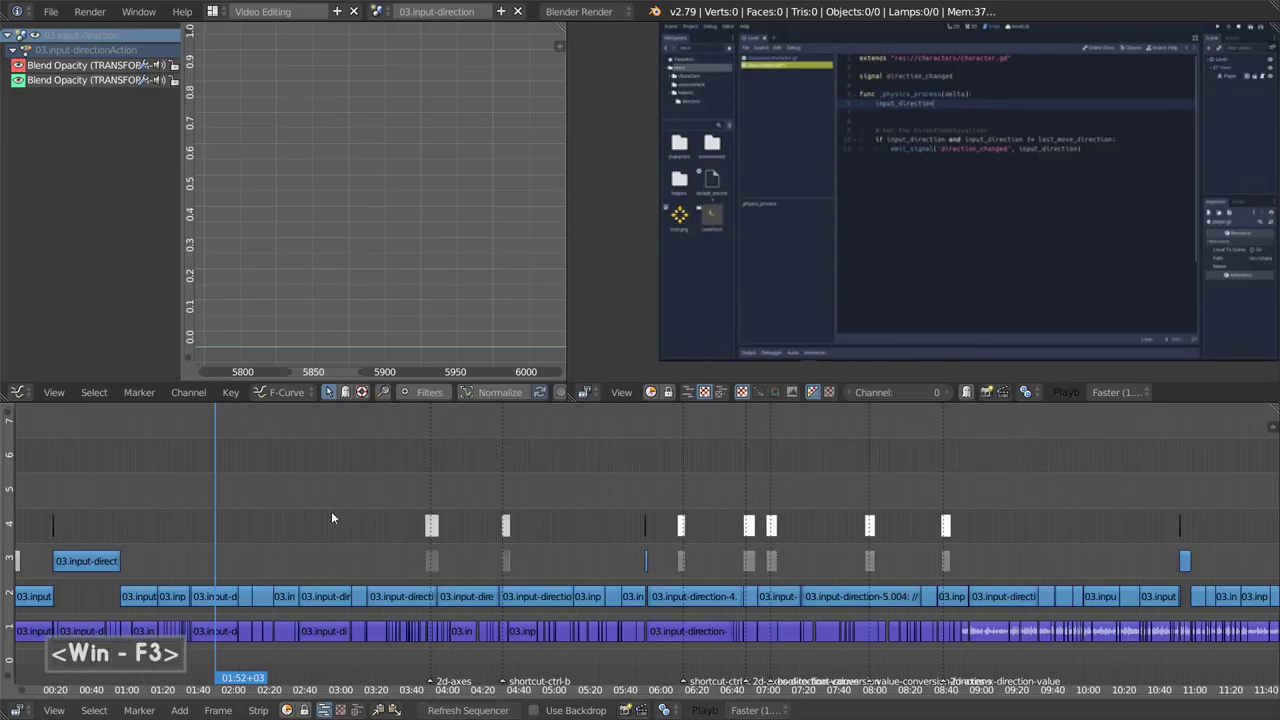
{"action": "key", "text": "space"}
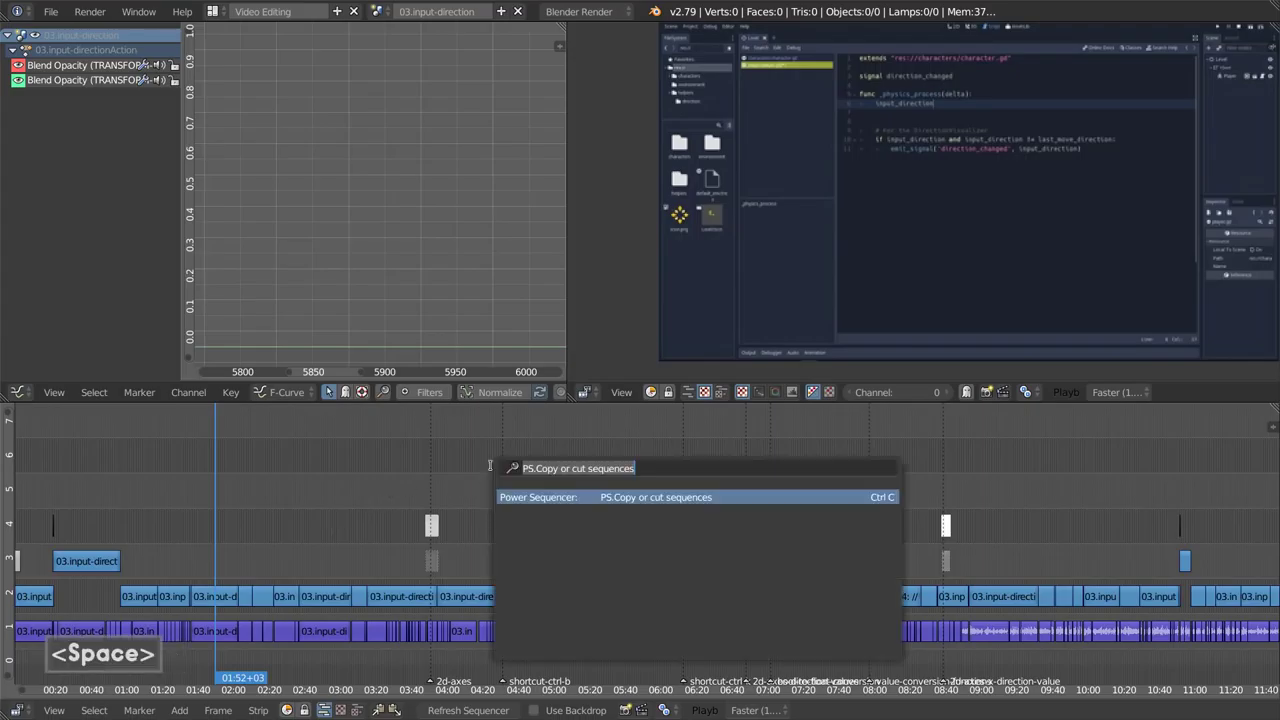
{"action": "type", "text": "rende"}
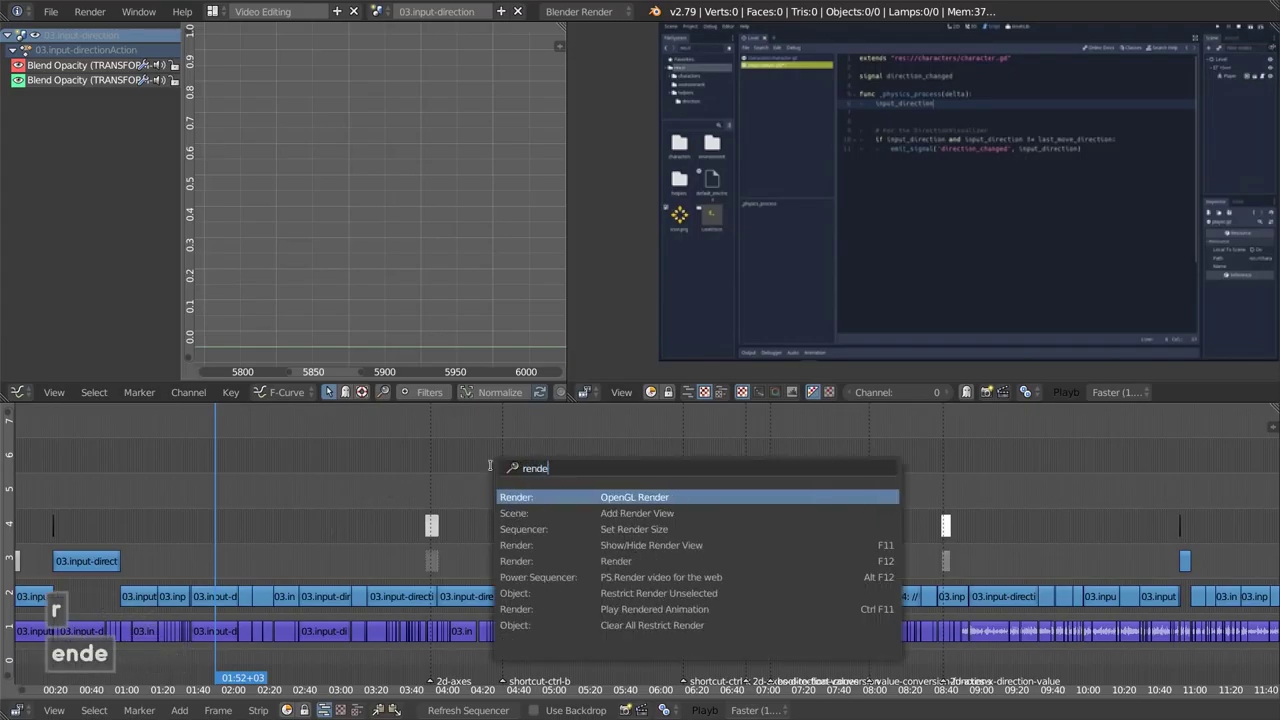
{"action": "type", "text": "r vid"}
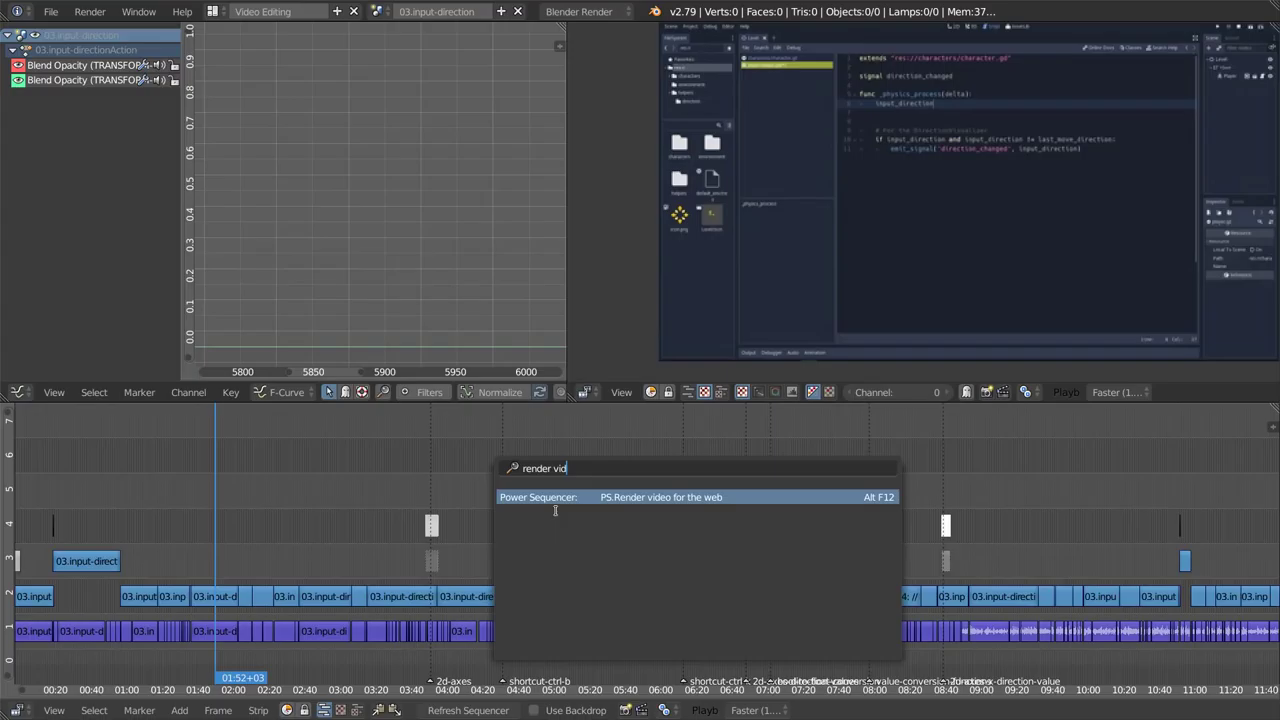
{"action": "key", "text": "Escape"}
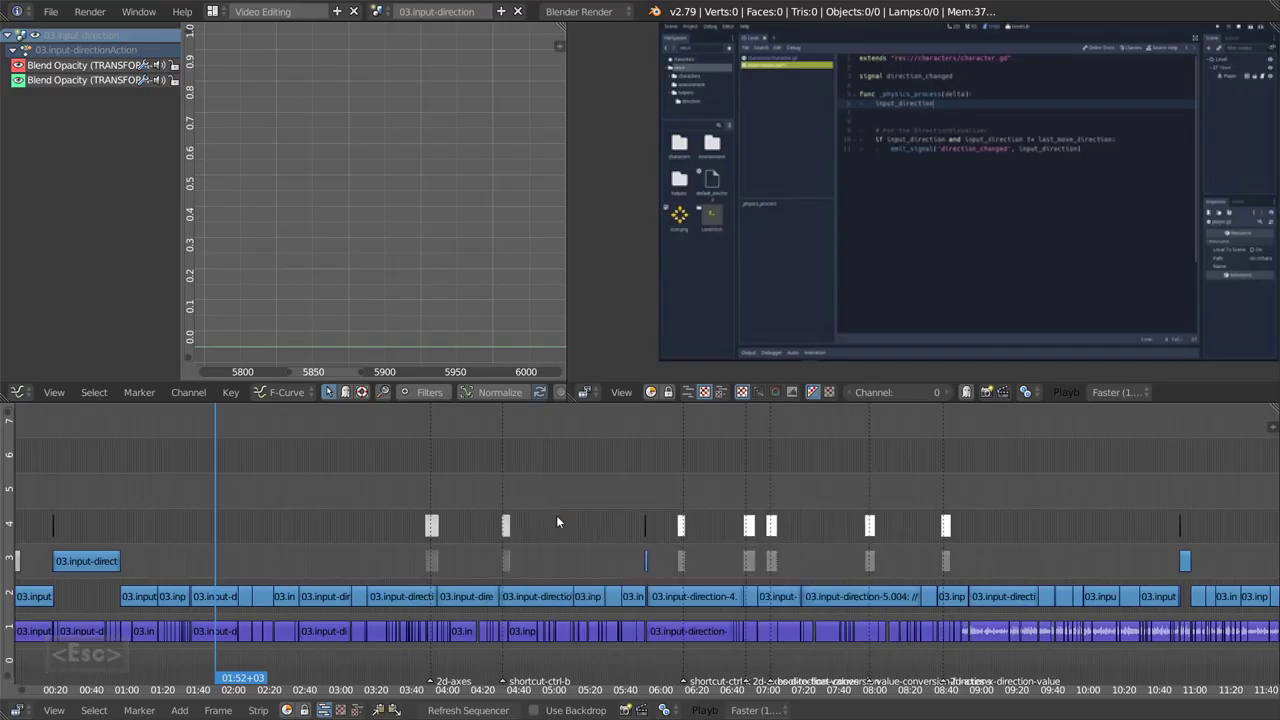
- Open the user preferences maximized, filter the key bindings by "render vide" and expand the PS.Render video for the web entry
{"action": "key", "text": "ctrl+alt+u"}
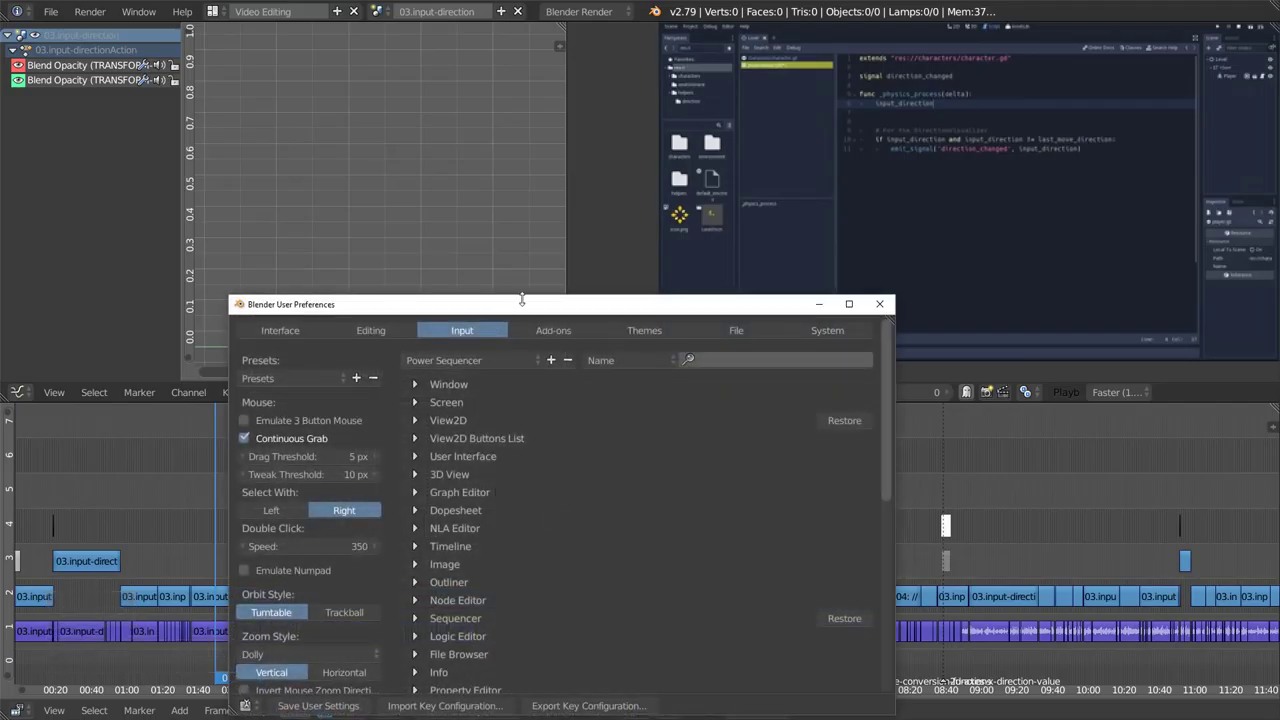
{"action": "double_click", "coordinate": [514, 305]}
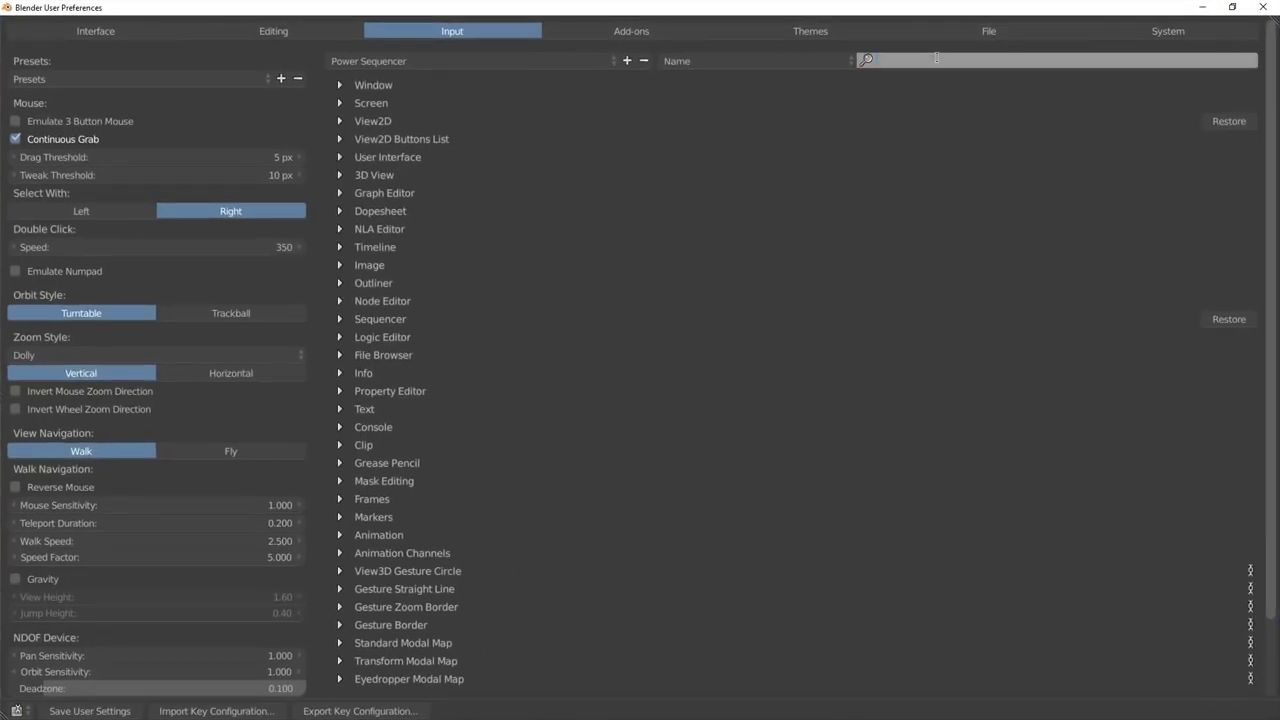
{"action": "type", "text": "render vide"}
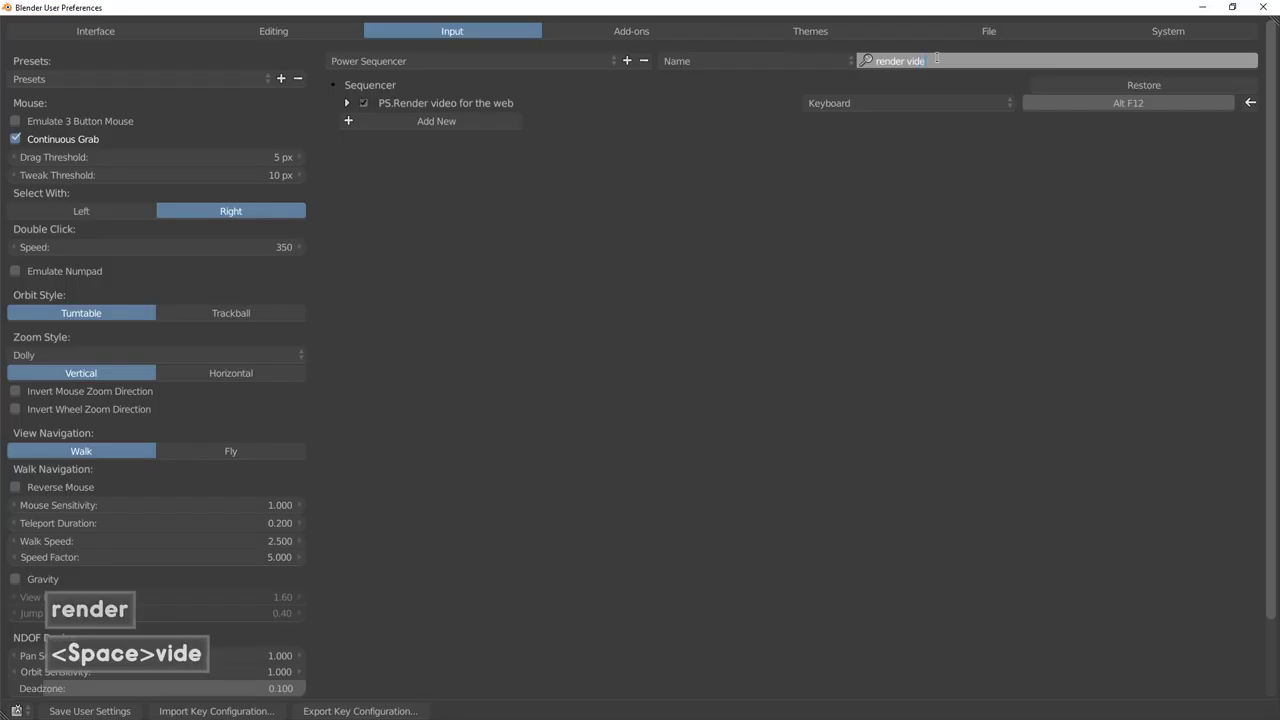
{"action": "left_click", "coordinate": [474, 200]}
{"action": "left_click", "coordinate": [347, 104]}
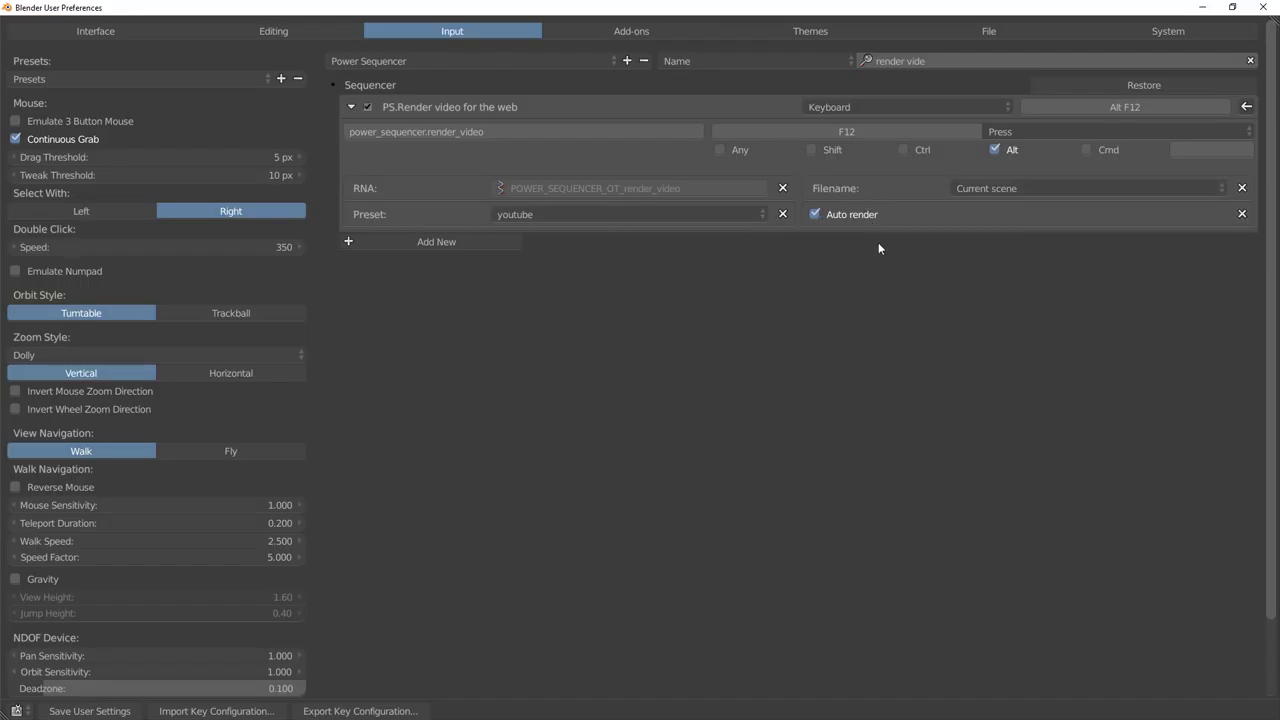
- View the Filename options and compare them with character-controller-tutorials.blend in the chapter-01.character-controller folder in the file manager
{"action": "left_click", "coordinate": [1018, 187]}
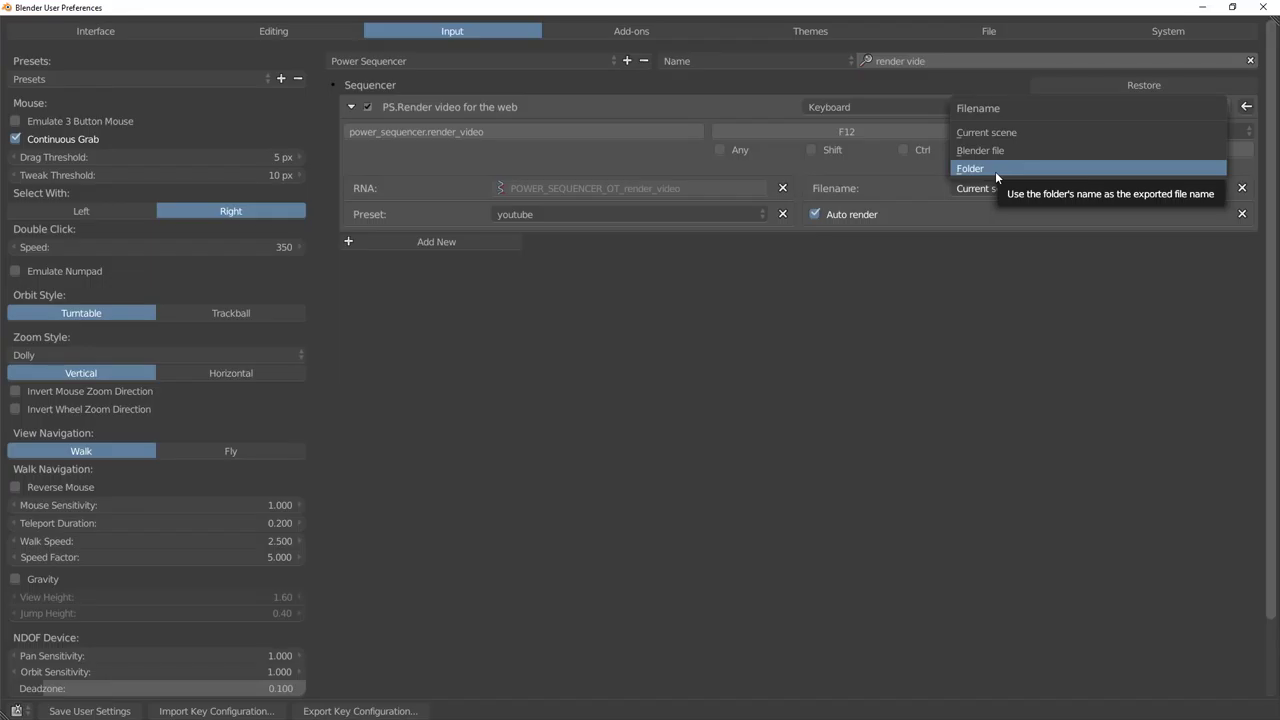
{"action": "key", "text": "super+1"}
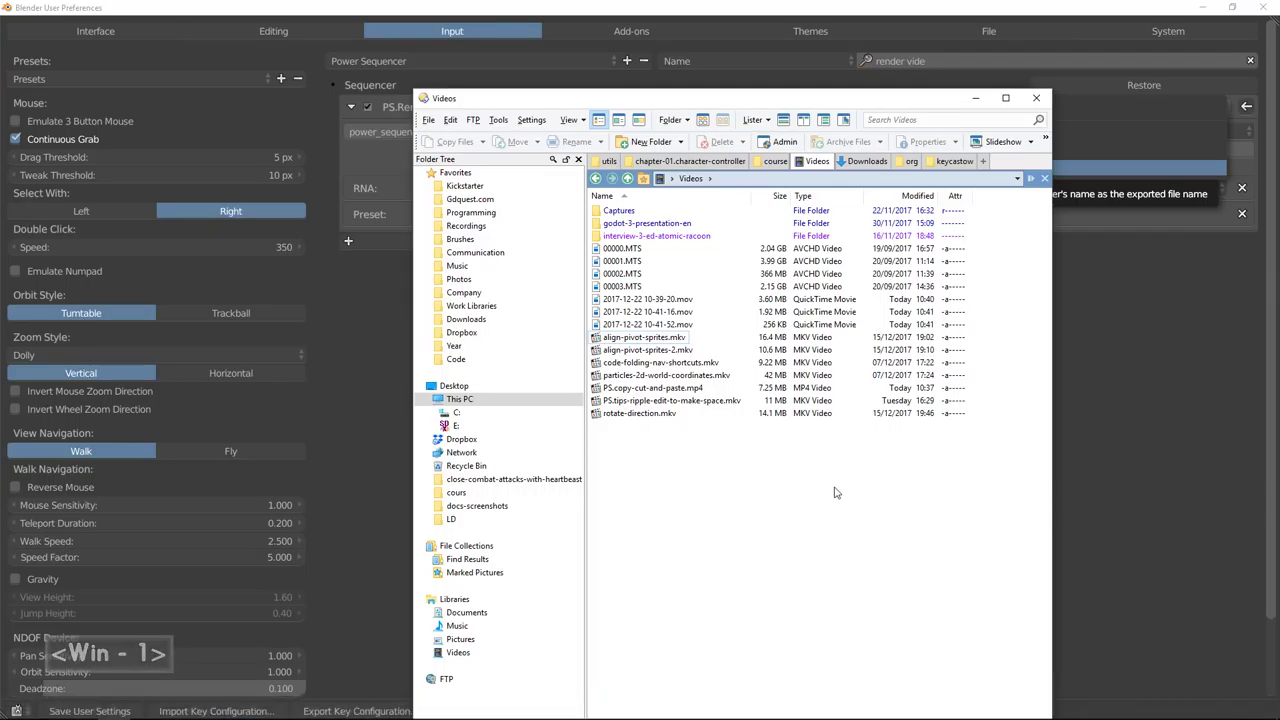
{"action": "key", "text": "ctrl+Left"}
{"action": "key", "text": "ctrl+Left"}
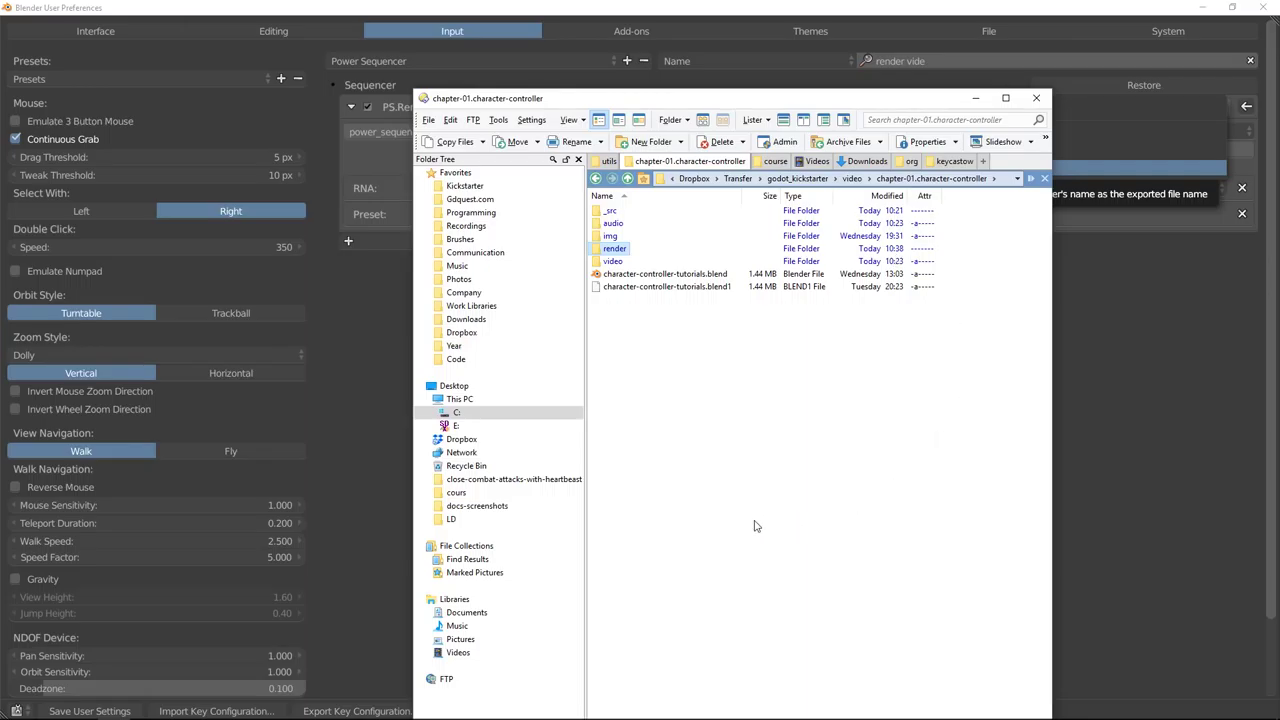
{"action": "left_click", "coordinate": [688, 371]}
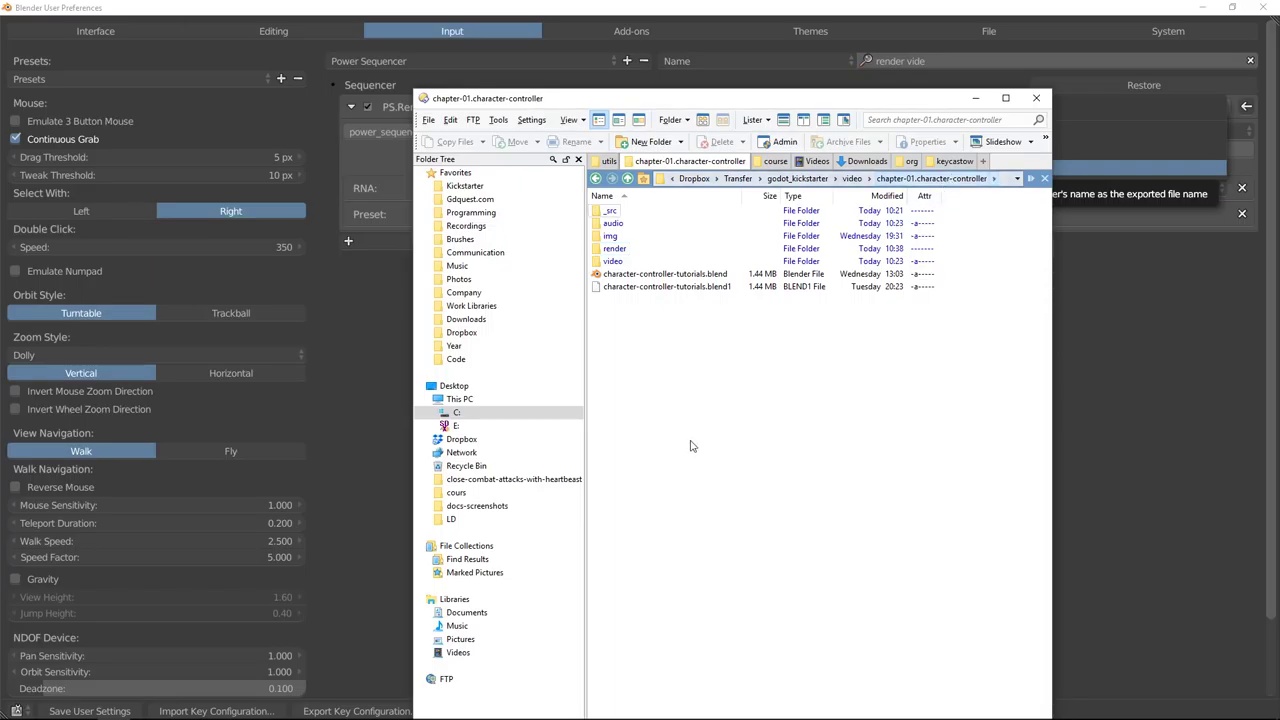
{"action": "left_click", "coordinate": [676, 274]}
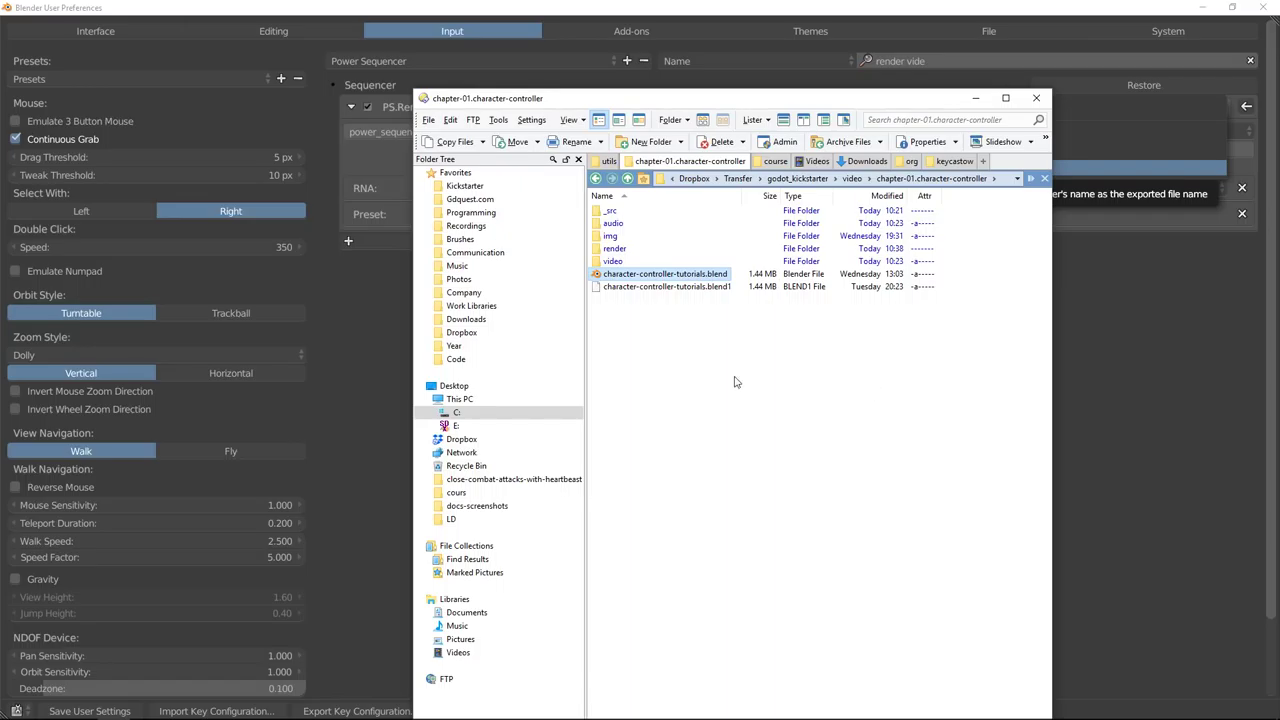
- Set the render shortcut's Filename option to Current scene and return to the video editing window
{"action": "left_click", "coordinate": [1087, 378]}
{"action": "left_click", "coordinate": [1040, 194]}
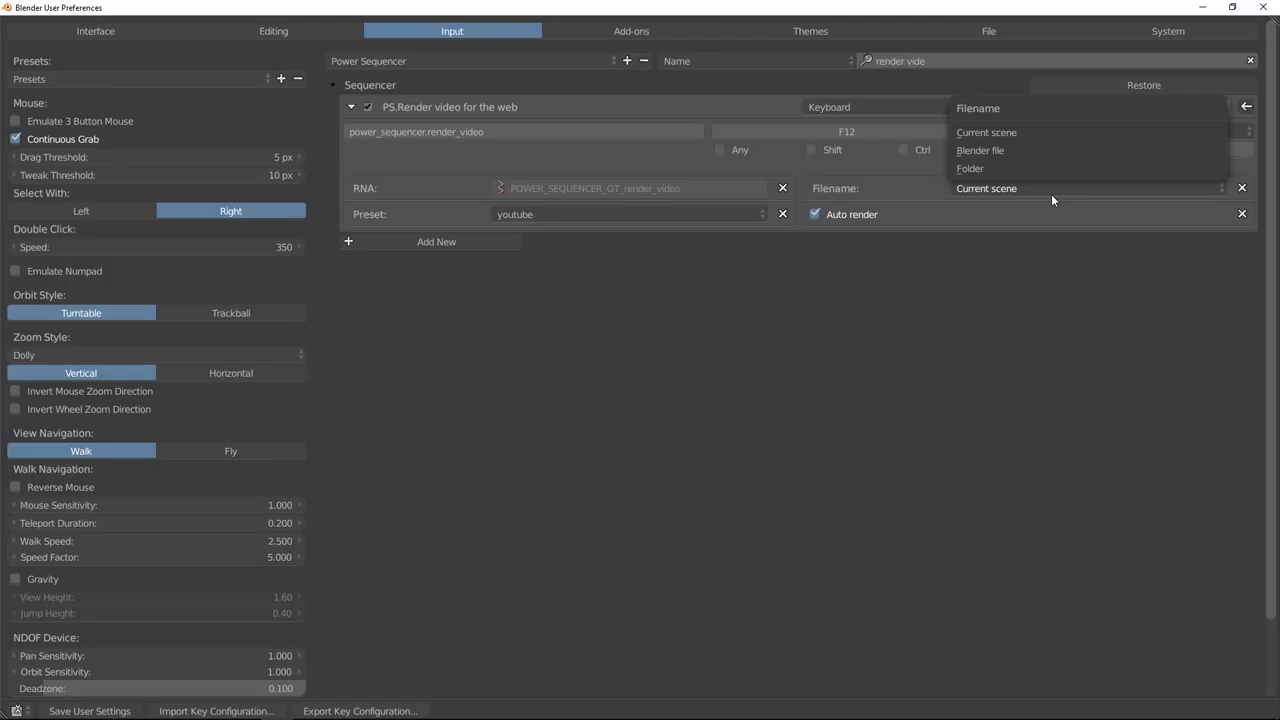
{"action": "left_click", "coordinate": [1003, 137]}
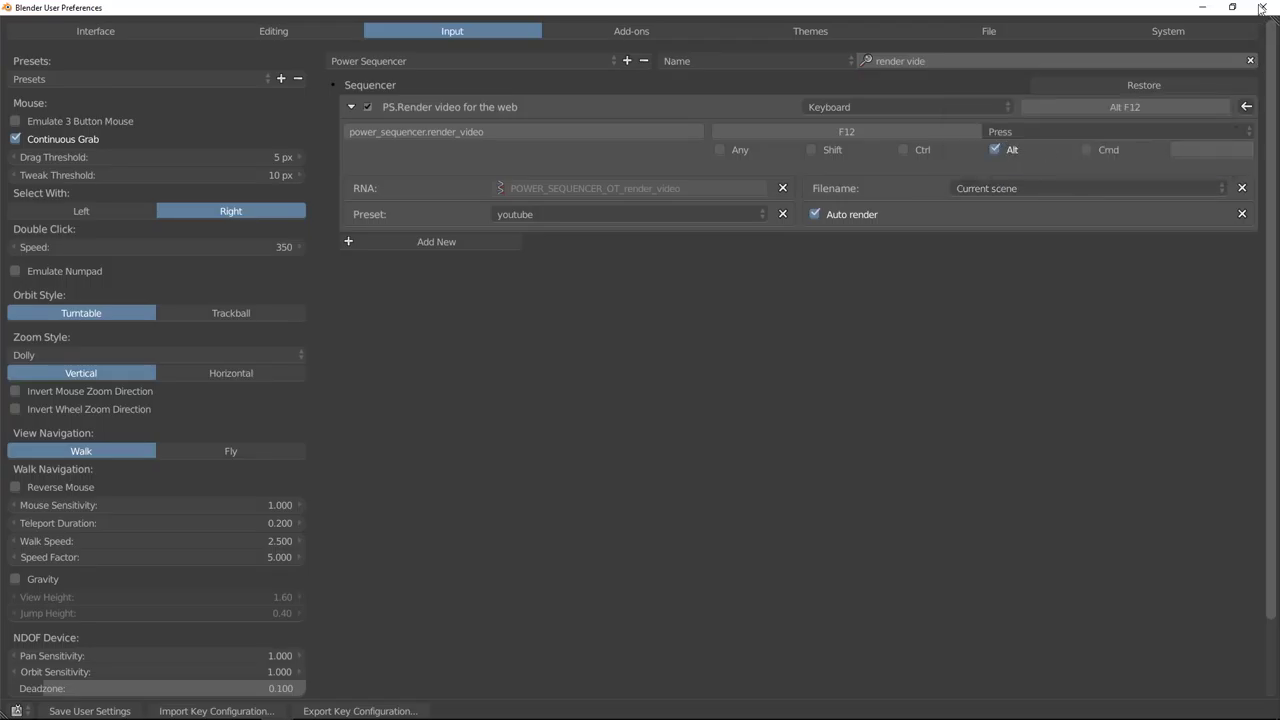
{"action": "left_click", "coordinate": [1206, 8]}
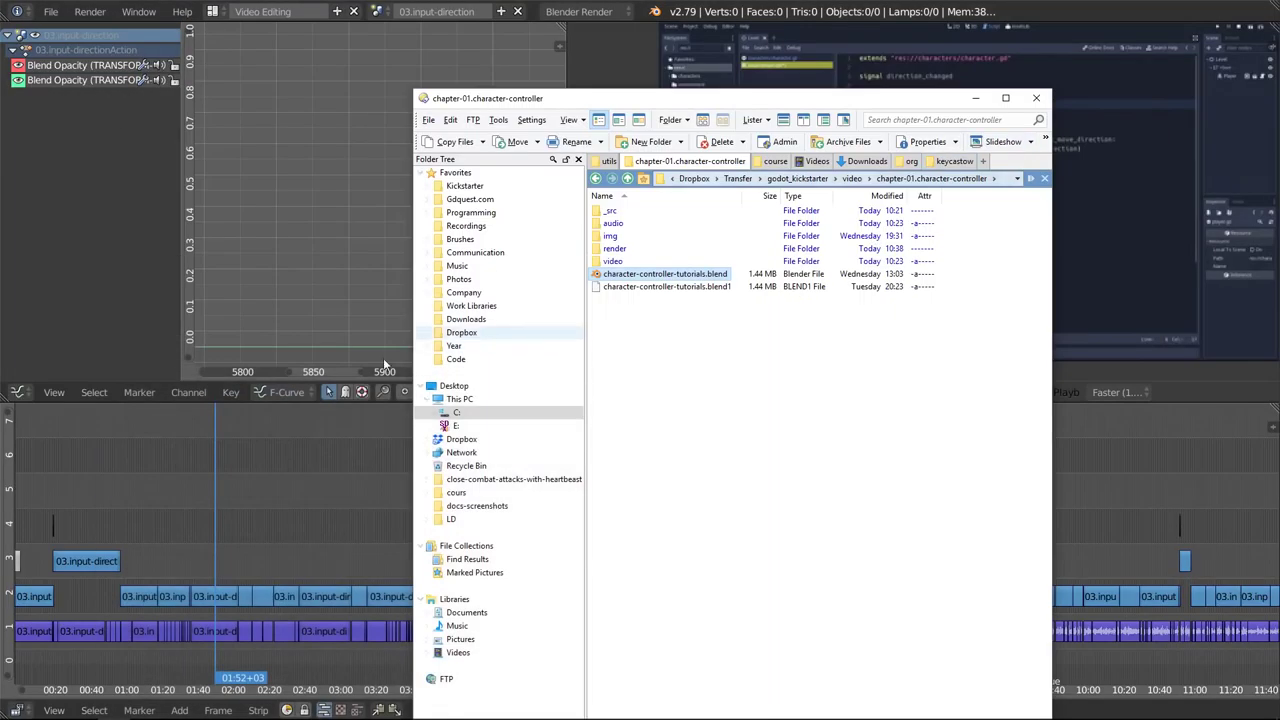
{"action": "left_click", "coordinate": [241, 484]}
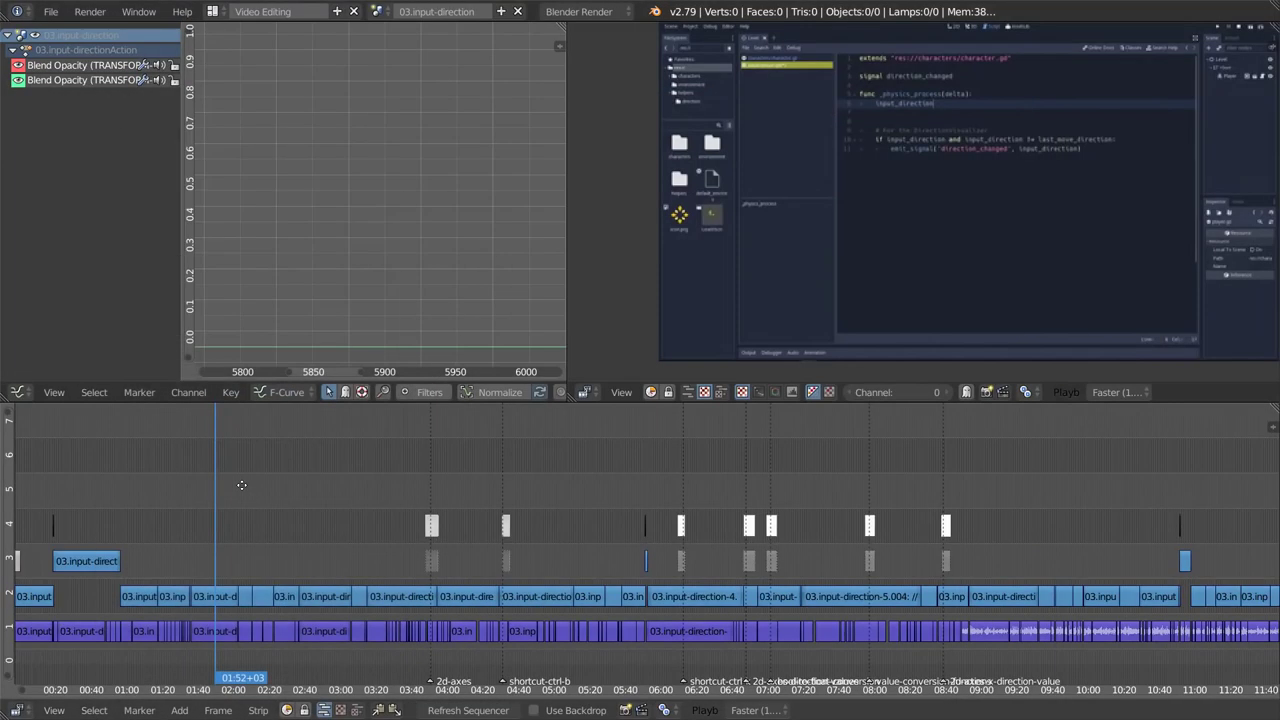
- Look through the project's scene list and filter it by "2", staying in the current scene
{"action": "left_click", "coordinate": [378, 11]}
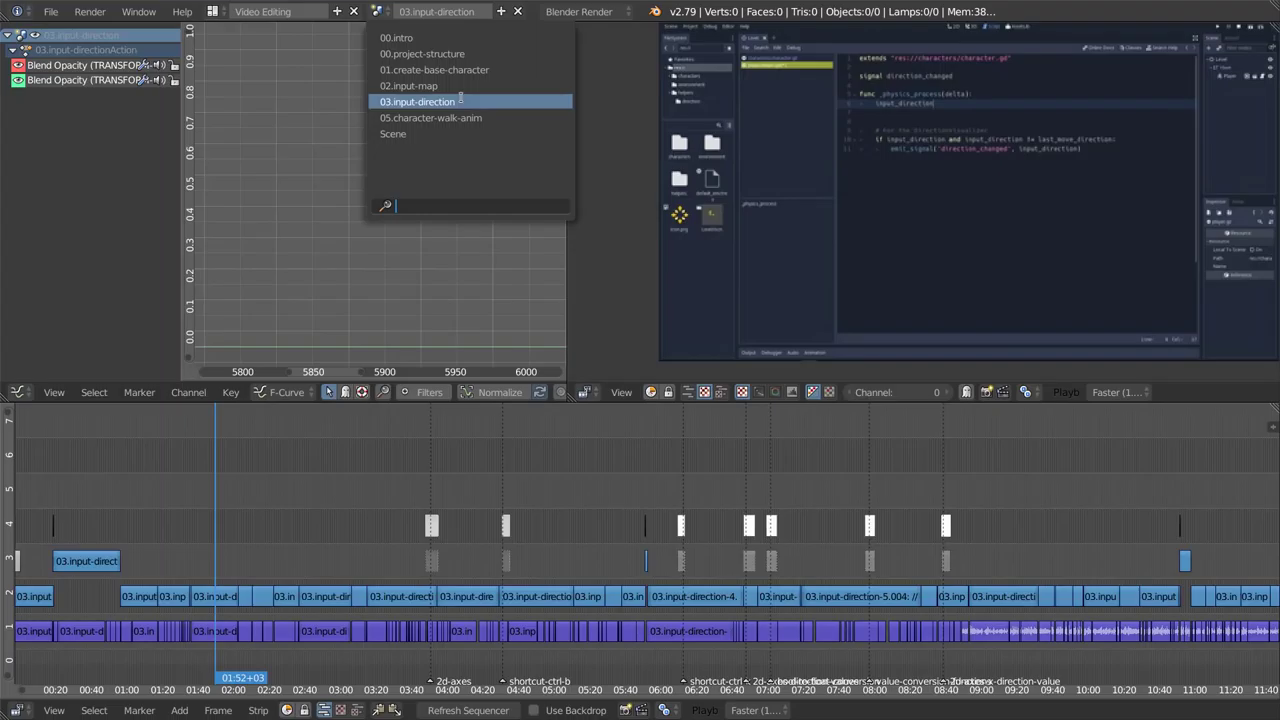
{"action": "left_click", "coordinate": [511, 480]}
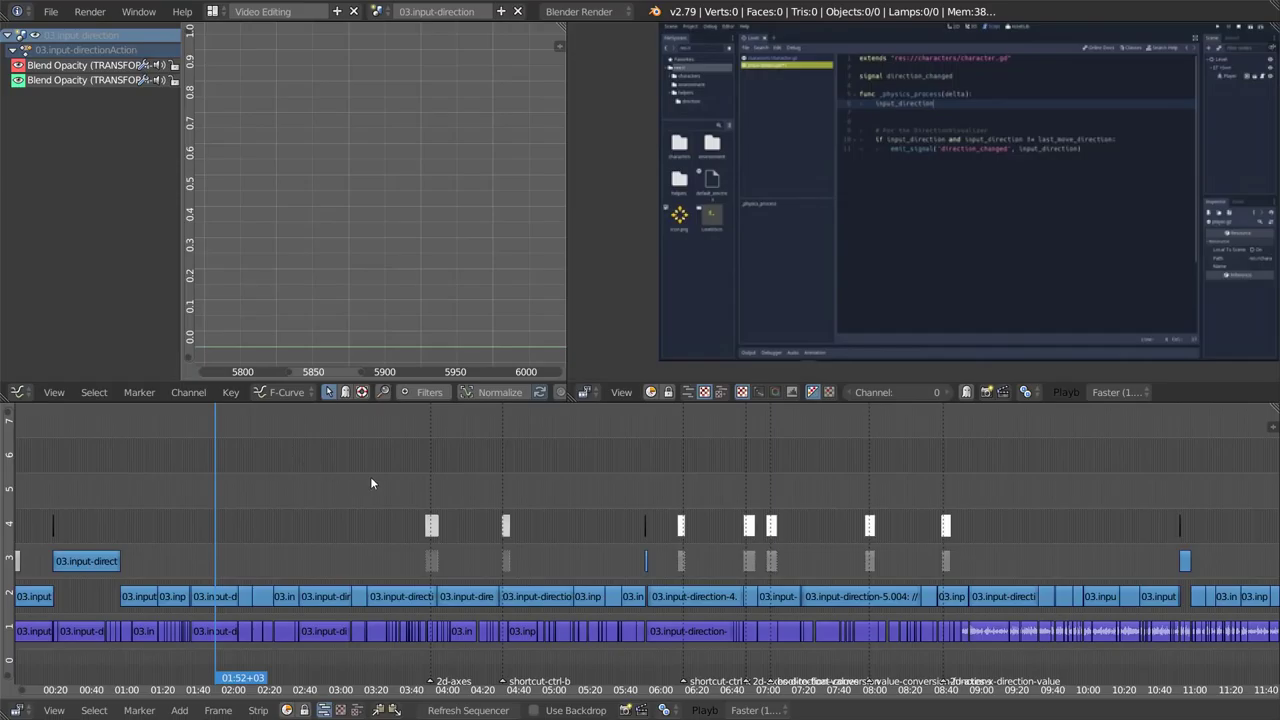
{"action": "left_click", "coordinate": [382, 11]}
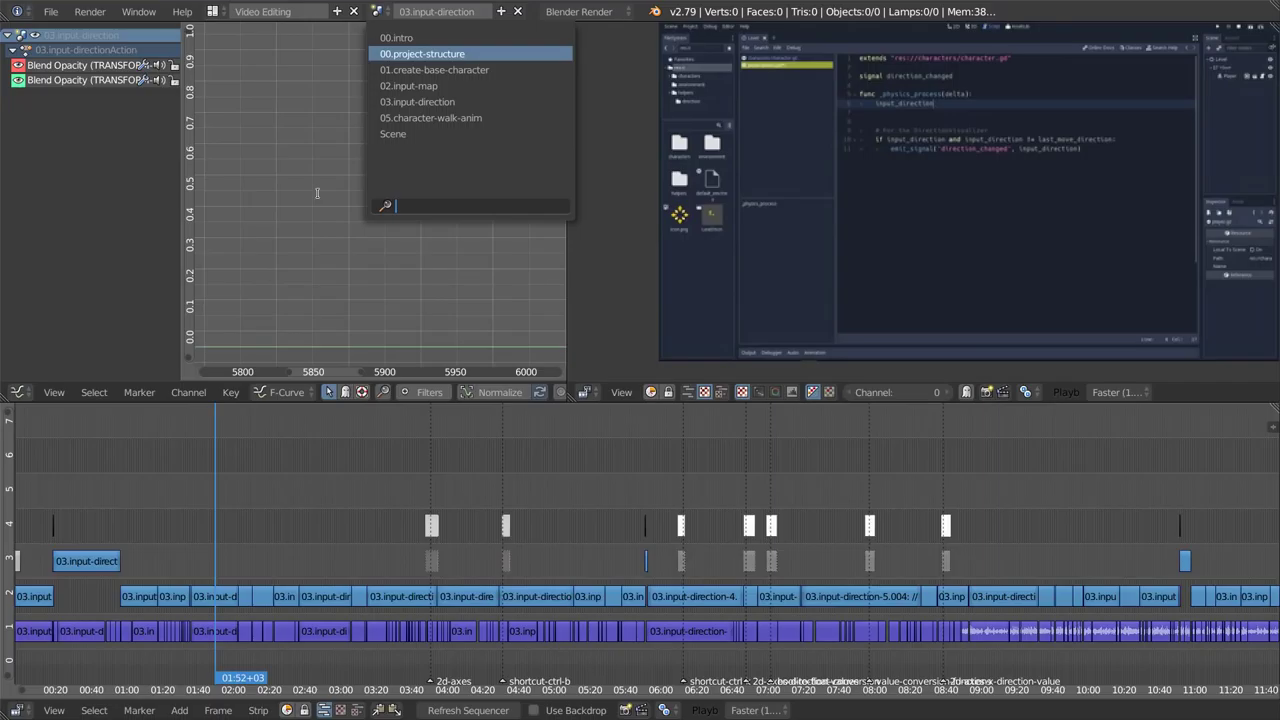
{"action": "type", "text": "1"}
{"action": "key", "text": "BackSpace"}
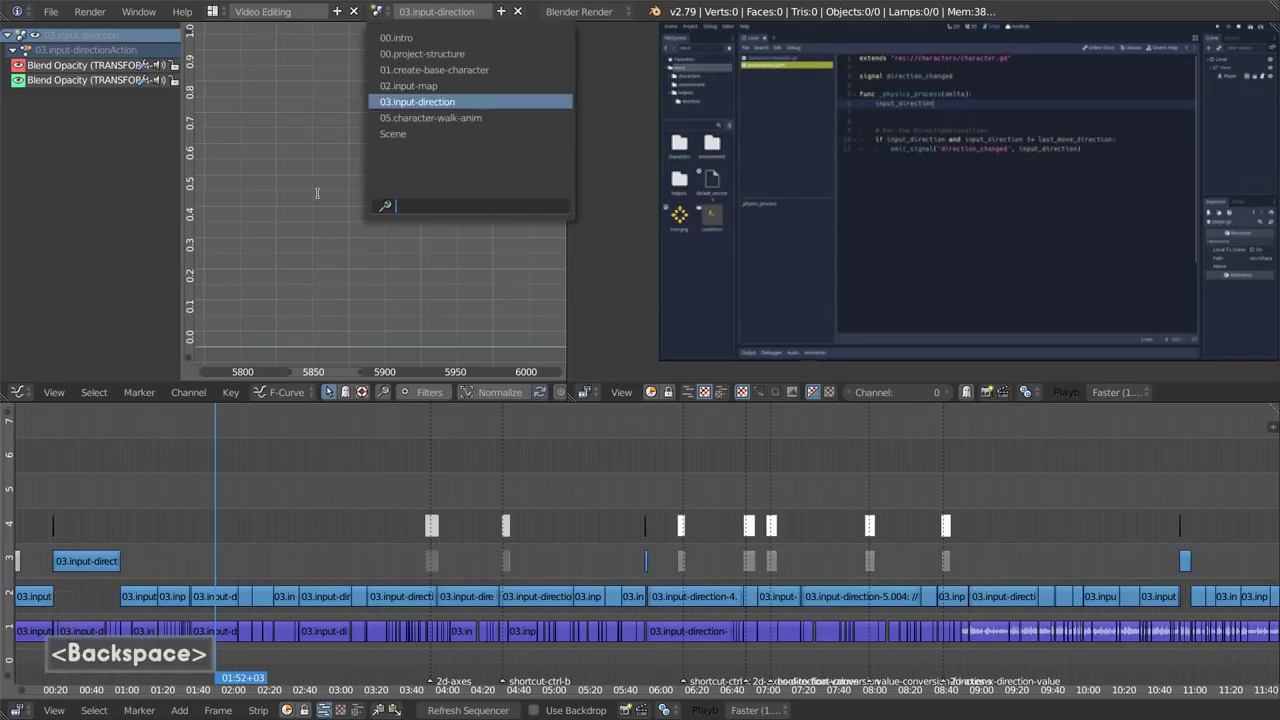
{"action": "type", "text": "2"}
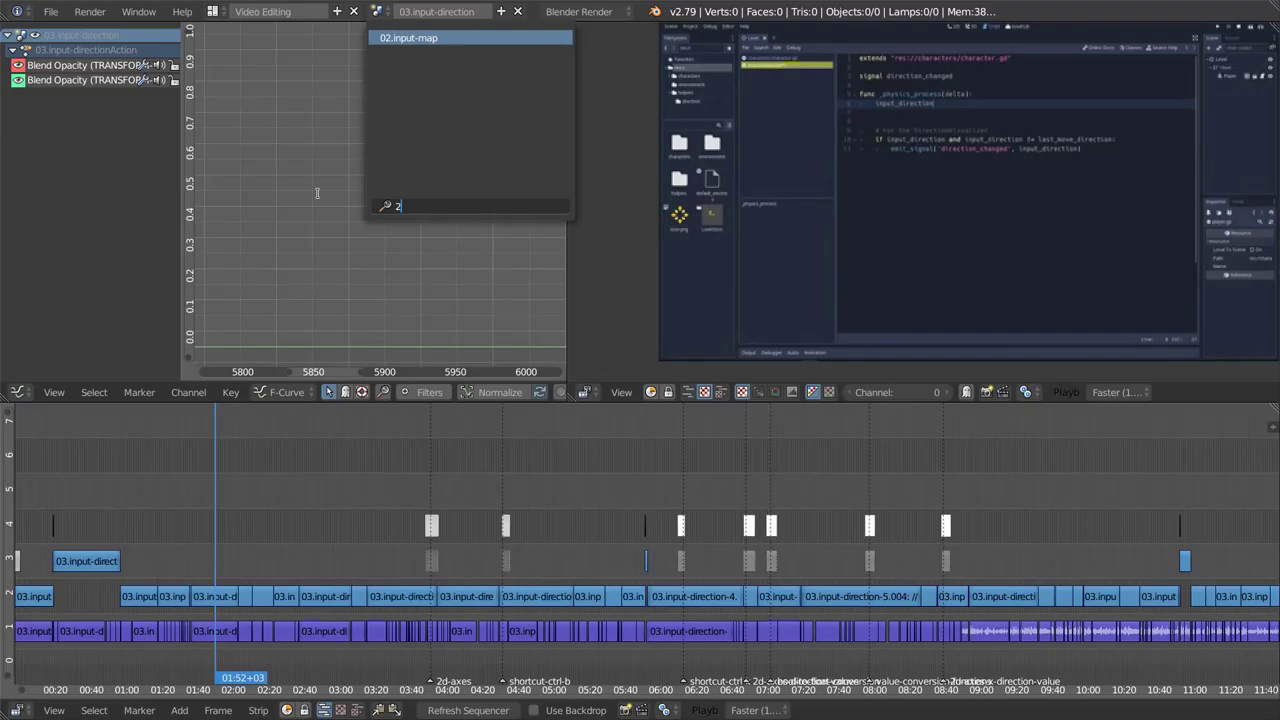
{"action": "key", "text": "Escape"}
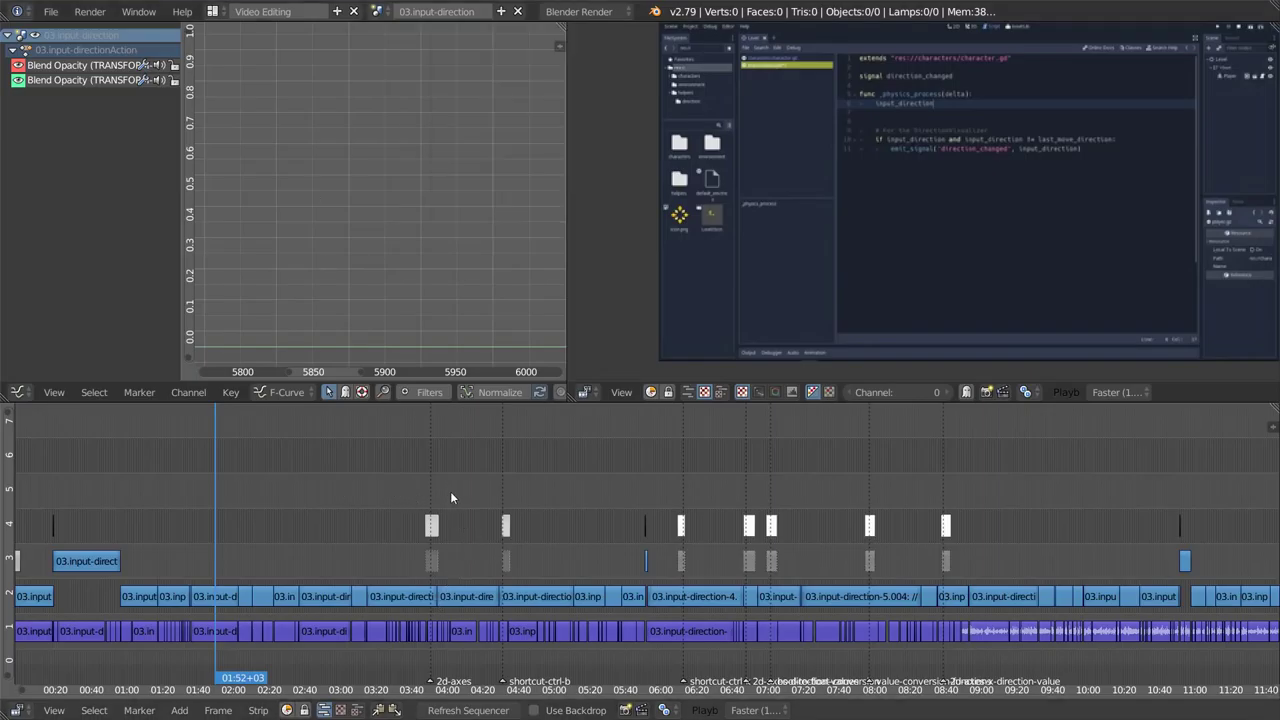
- Set the render shortcut's Preset to youtube in the preferences and check its Auto render option
{"action": "key", "text": "alt+Tab"}
{"action": "key", "text": "alt+Tab"}
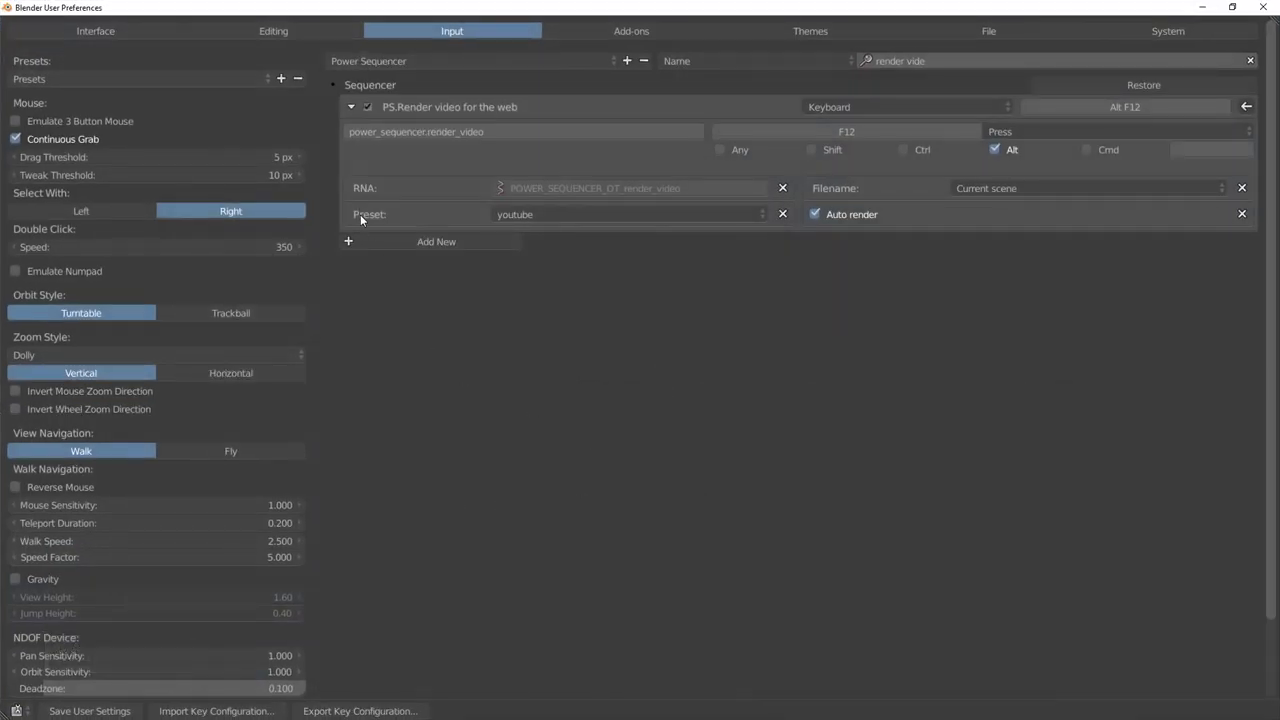
{"action": "left_click", "coordinate": [728, 214]}
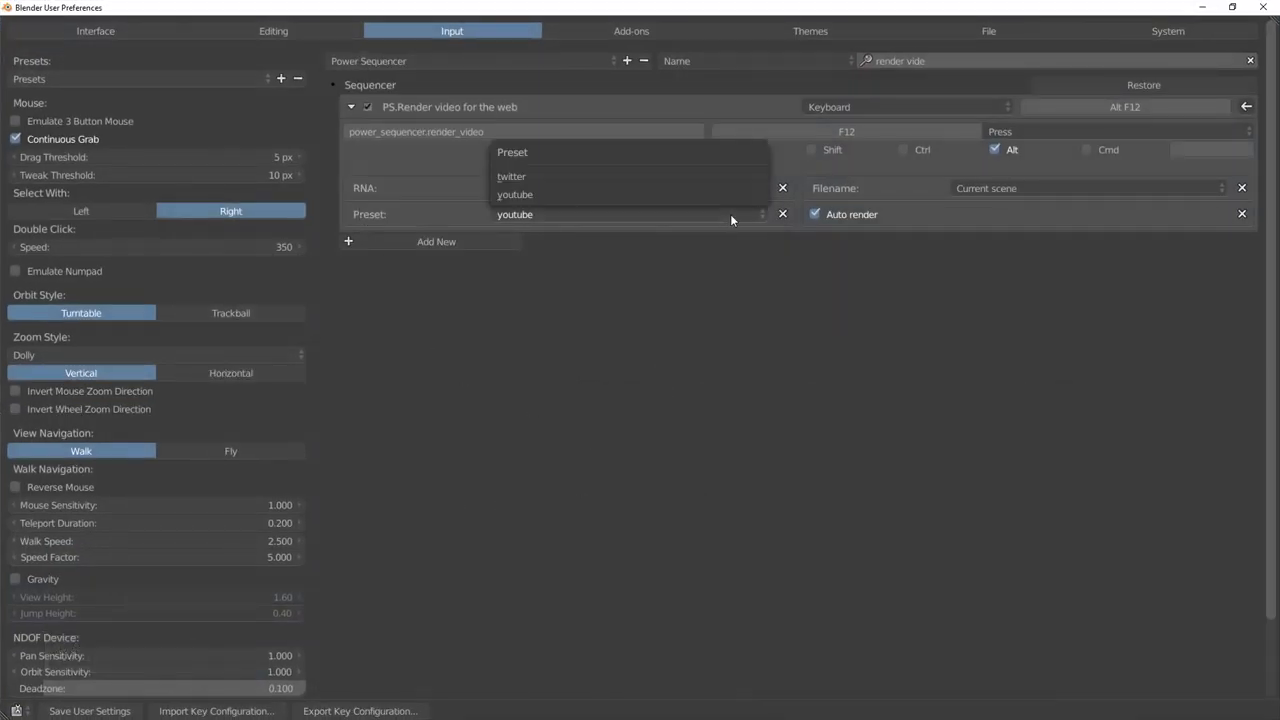
{"action": "left_click", "coordinate": [641, 200]}
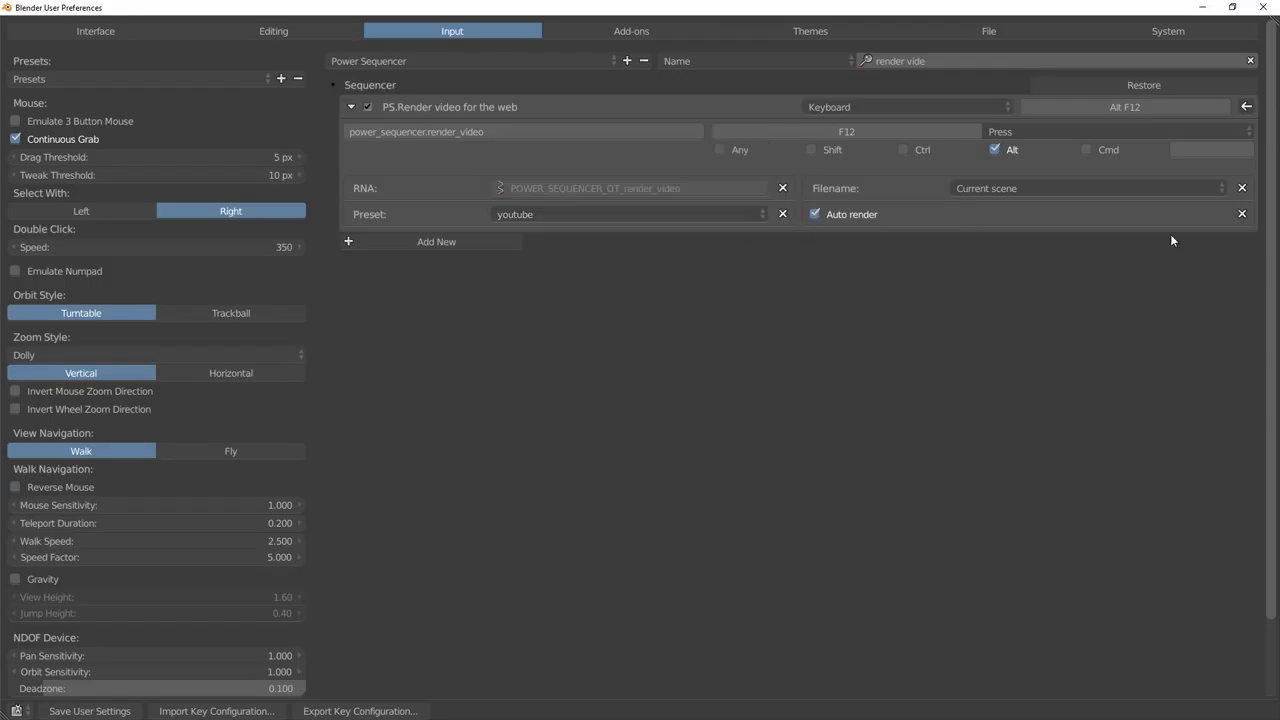
{"action": "left_click", "coordinate": [1210, 6]}
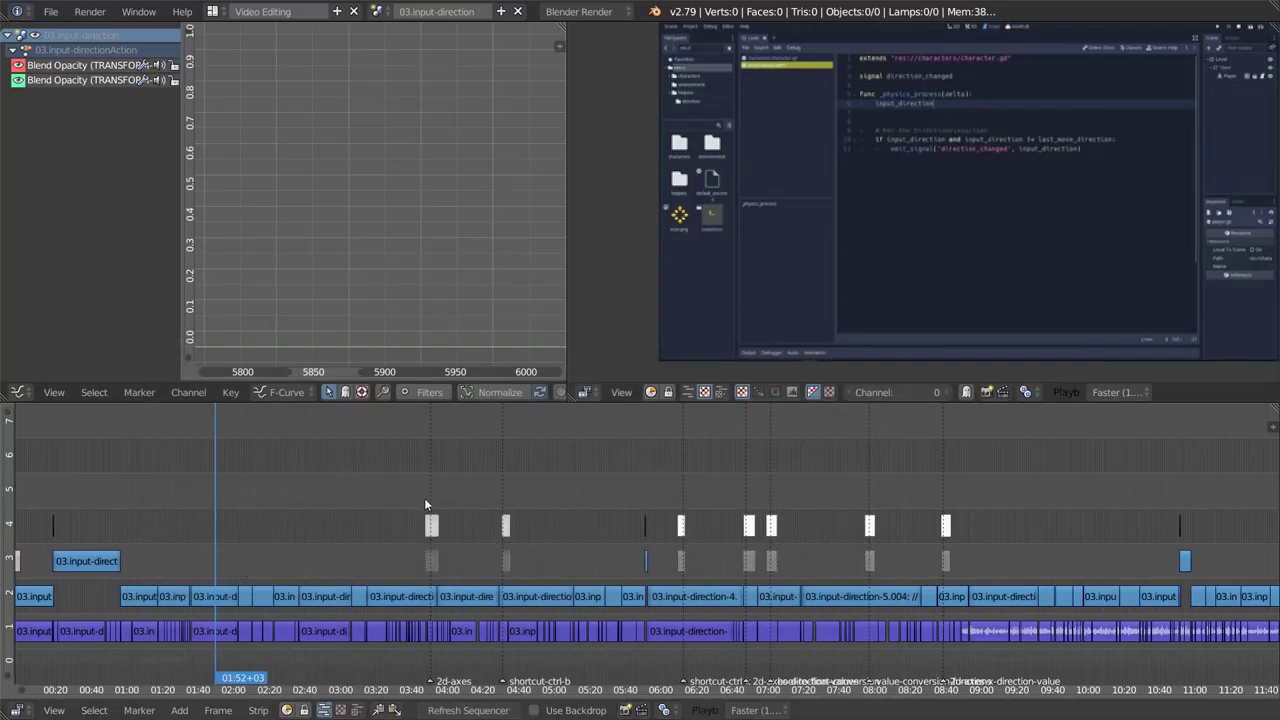
{"action": "key", "text": "alt+Tab"}
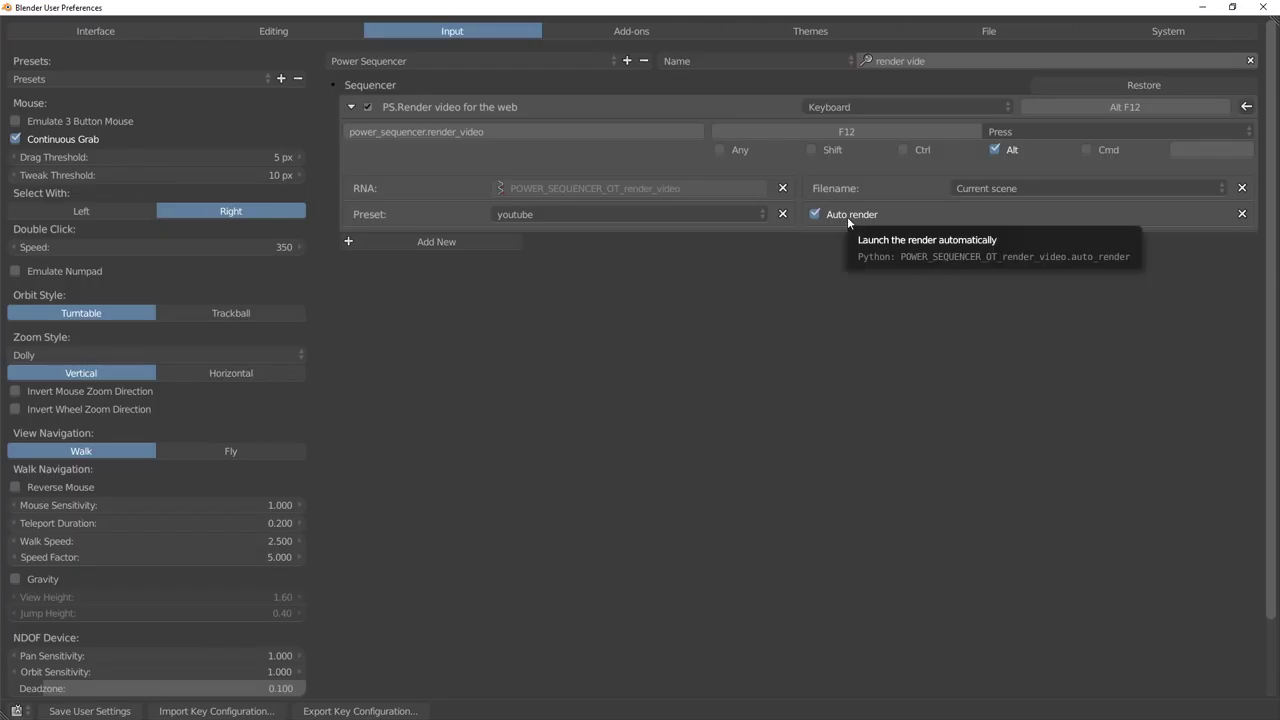
{"action": "left_click", "coordinate": [1207, 6]}
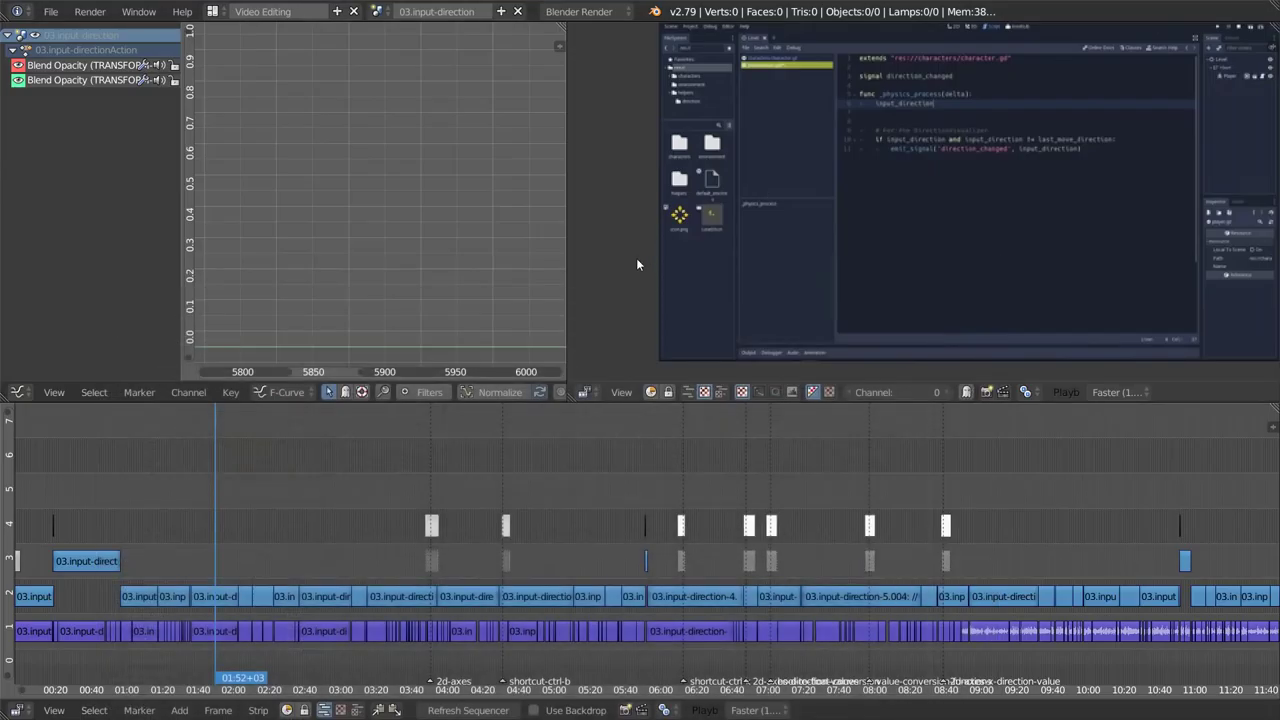
- Change the Graph Editor area to the Properties editor, expand the Dimensions settings and show the Output settings
{"action": "left_click", "coordinate": [20, 392]}
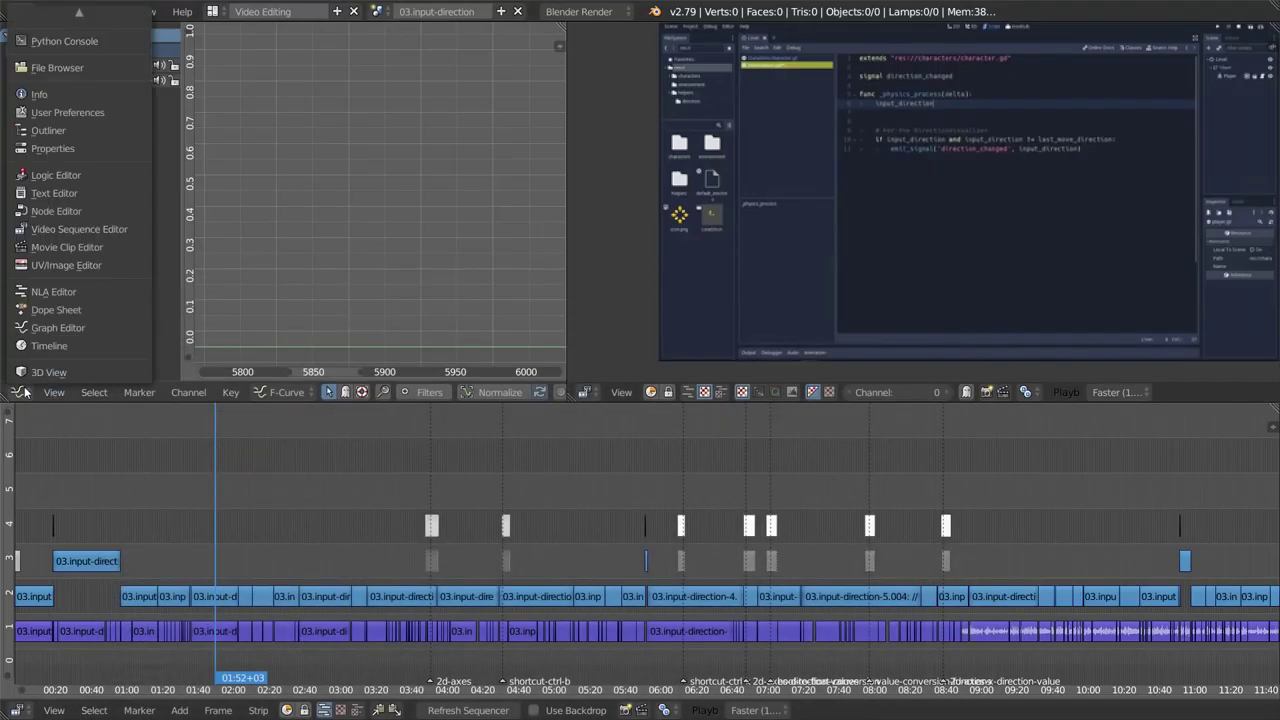
{"action": "left_click", "coordinate": [99, 148]}
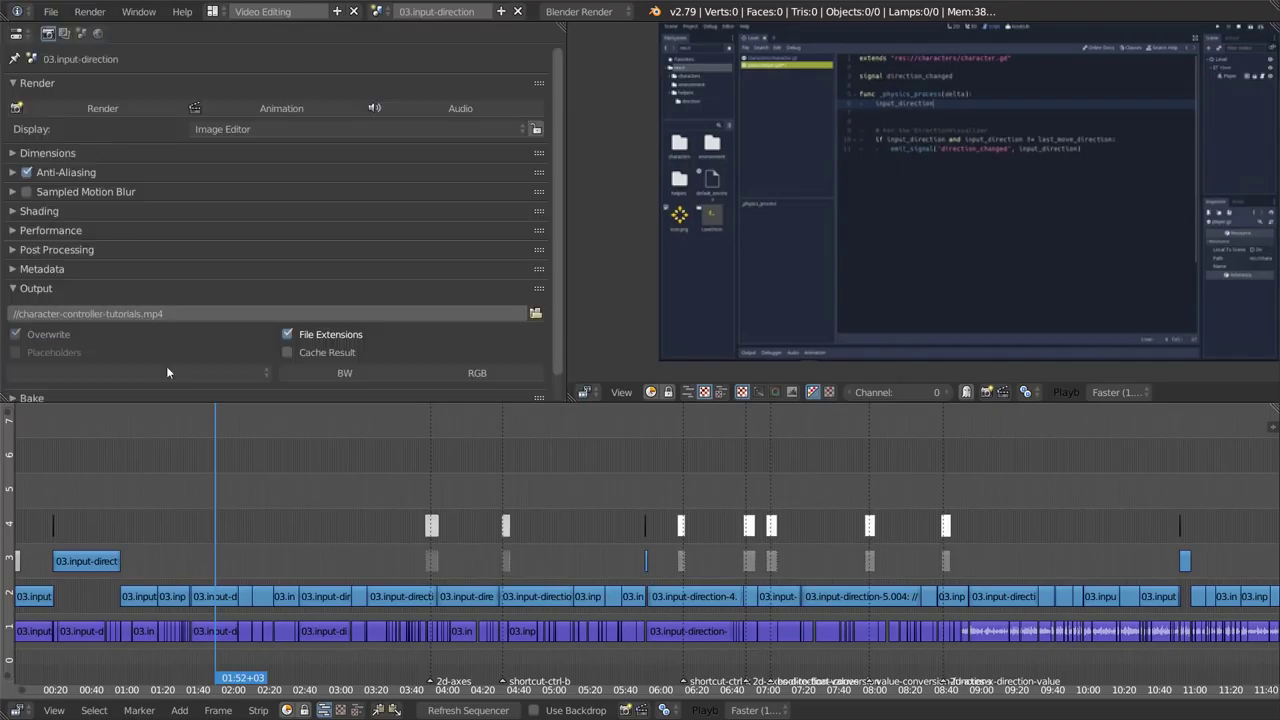
{"action": "left_click", "coordinate": [94, 155]}
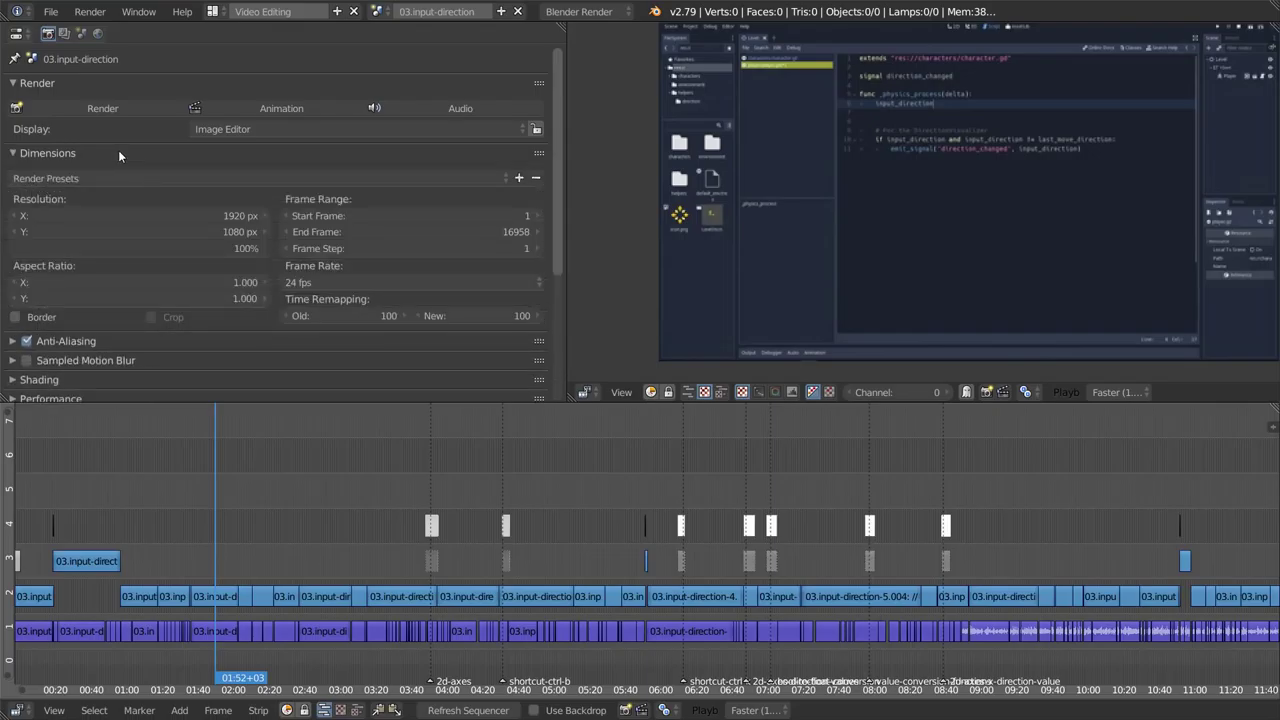
{"action": "scroll", "coordinate": [241, 357], "scroll_direction": "down", "scroll_amount": 3}
{"action": "left_click", "coordinate": [241, 357]}
{"action": "scroll", "coordinate": [250, 183], "scroll_direction": "down", "scroll_amount": 1}
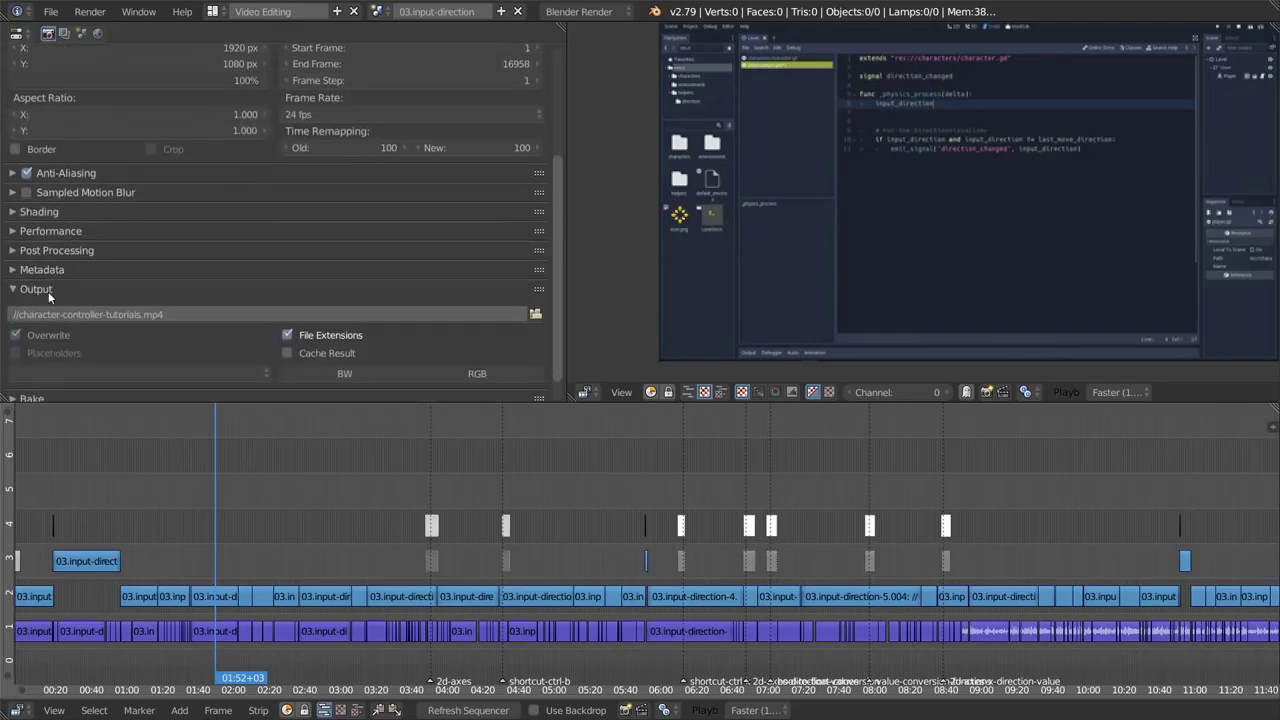
{"action": "scroll", "coordinate": [194, 213], "scroll_direction": "down", "scroll_amount": 1}
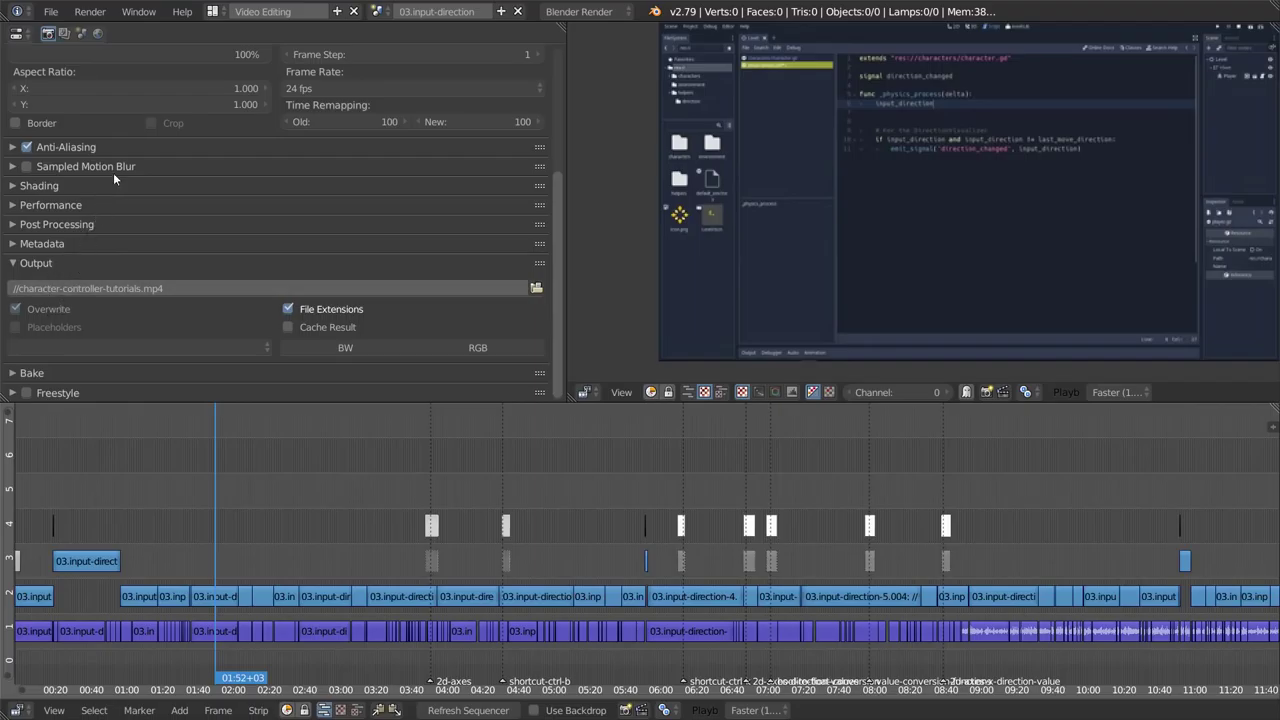
- Set the render output's file format to FFmpeg video
{"action": "scroll", "coordinate": [113, 172], "scroll_direction": "up", "scroll_amount": 4}
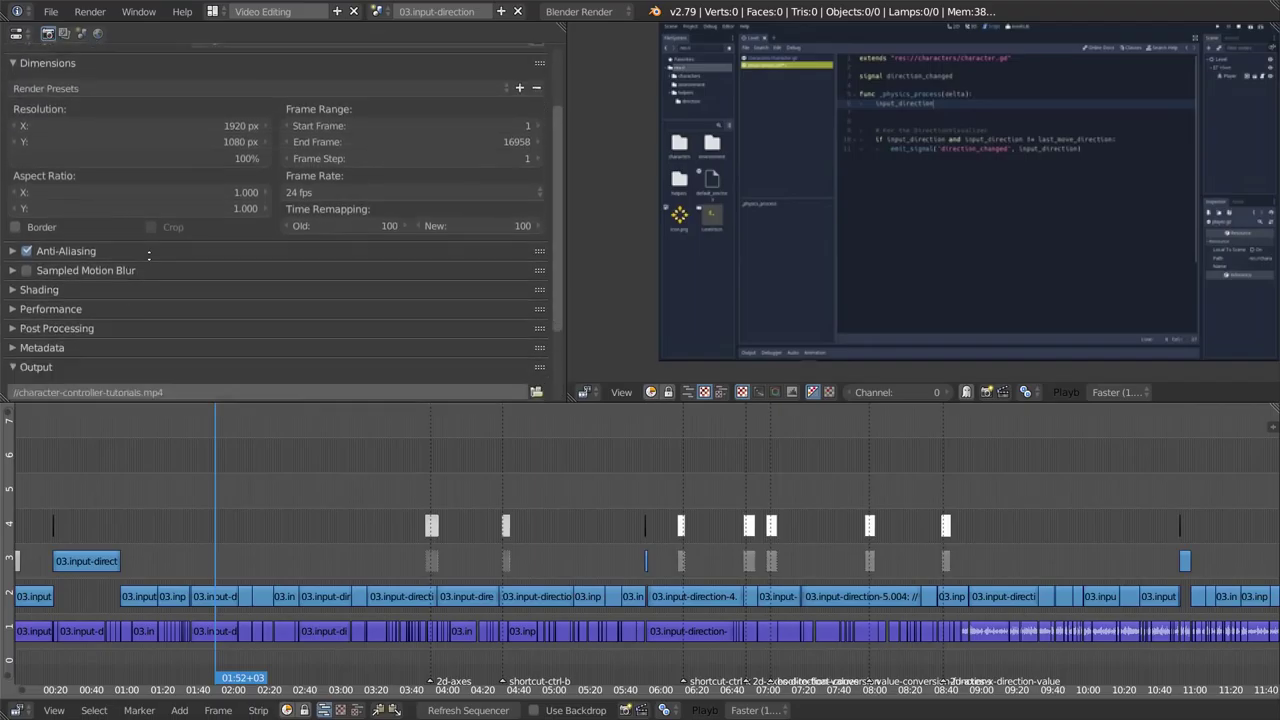
{"action": "scroll", "coordinate": [187, 173], "scroll_direction": "down", "scroll_amount": 4}
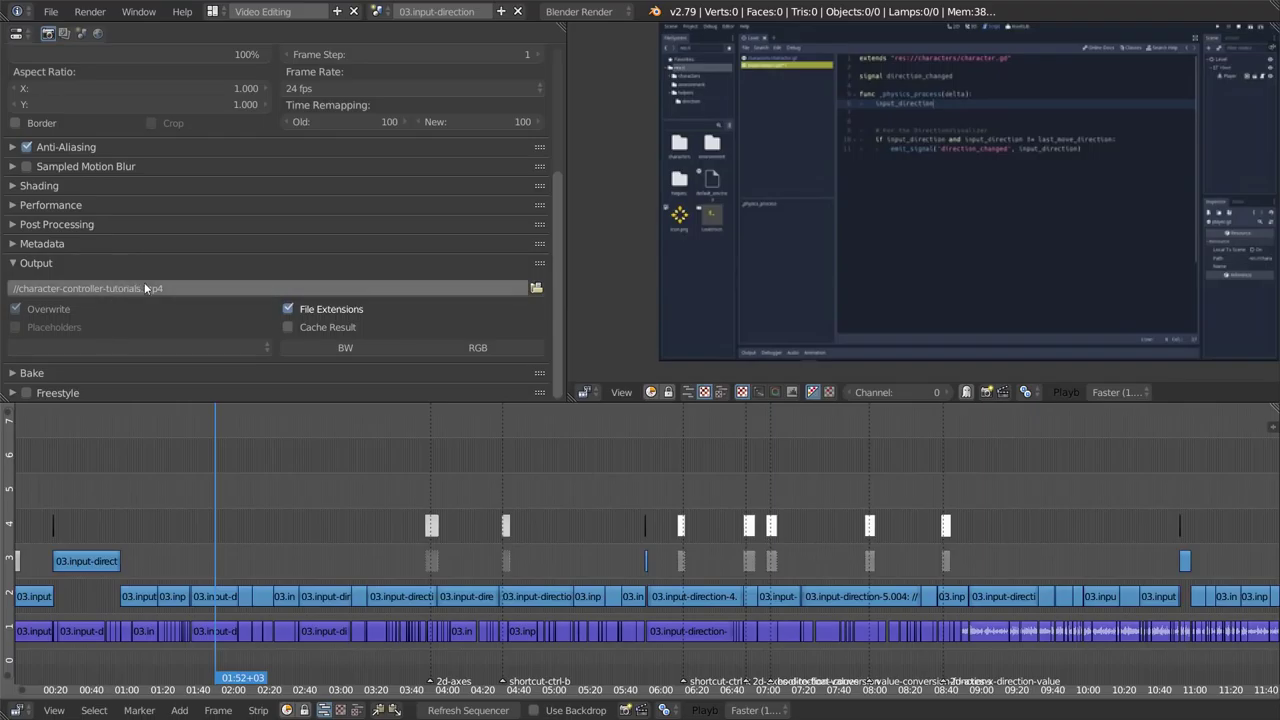
{"action": "left_click", "coordinate": [177, 343]}
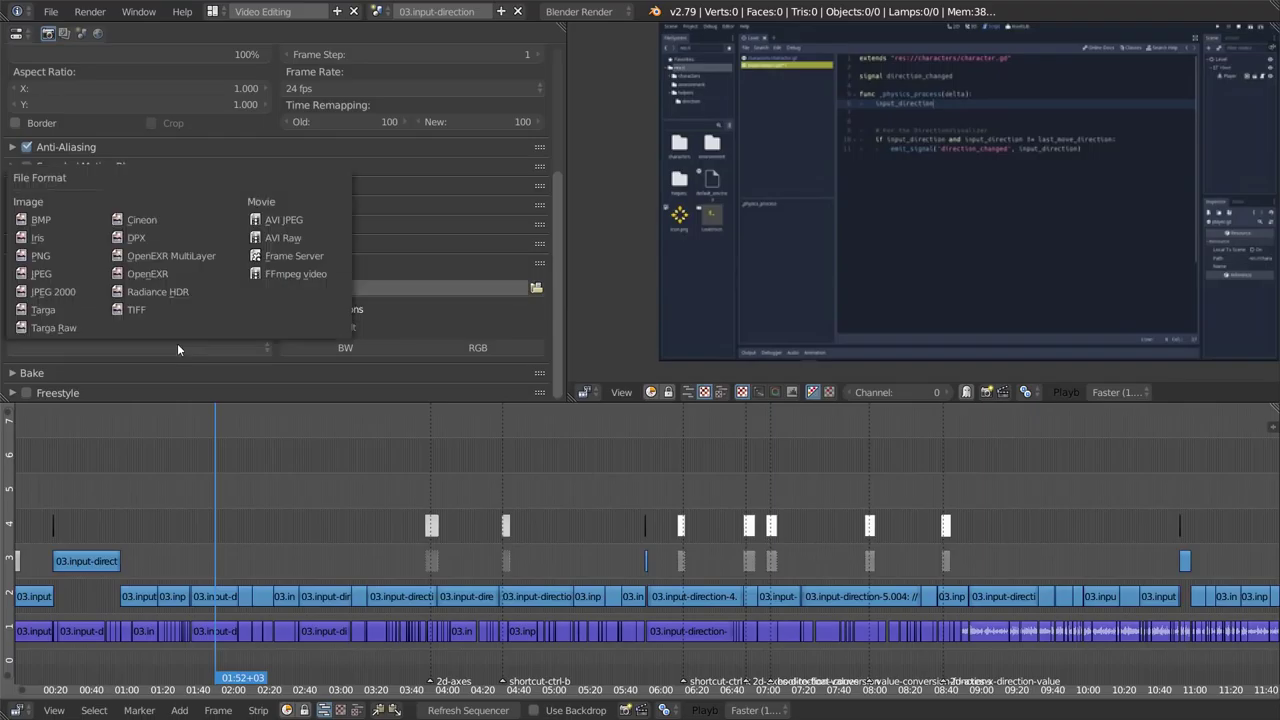
{"action": "left_click", "coordinate": [298, 273]}
- Expand the Encoding settings, collapse the Output settings and make the Properties area taller
{"action": "scroll", "coordinate": [90, 348], "scroll_direction": "down", "scroll_amount": 1}
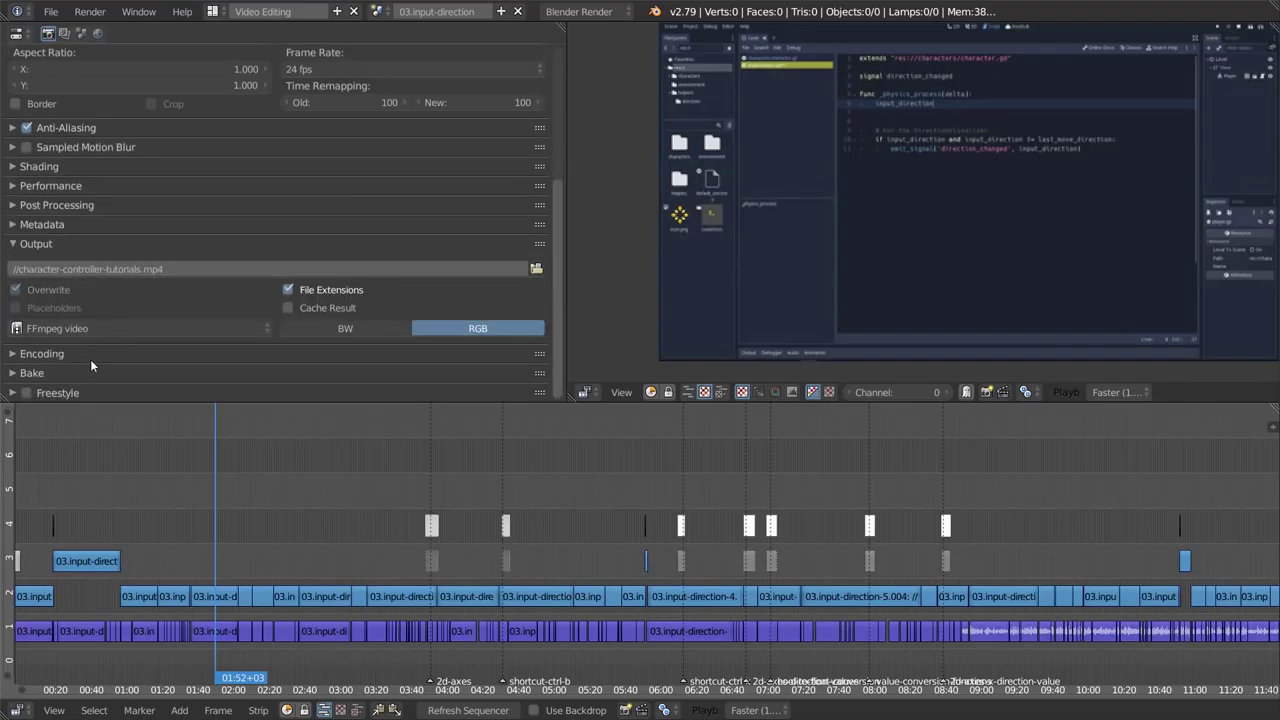
{"action": "left_click", "coordinate": [91, 359]}
{"action": "left_click", "coordinate": [36, 243]}
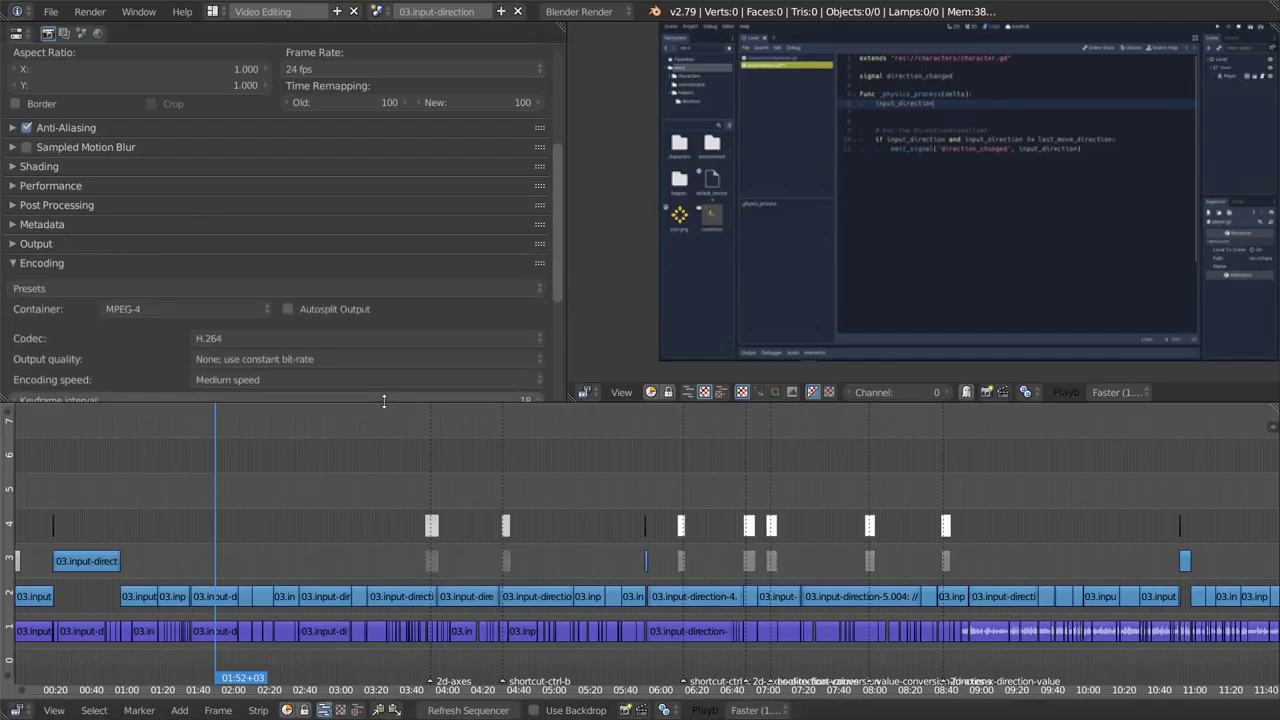
{"action": "left_click_drag", "start_coordinate": [383, 400], "coordinate": [381, 462]}
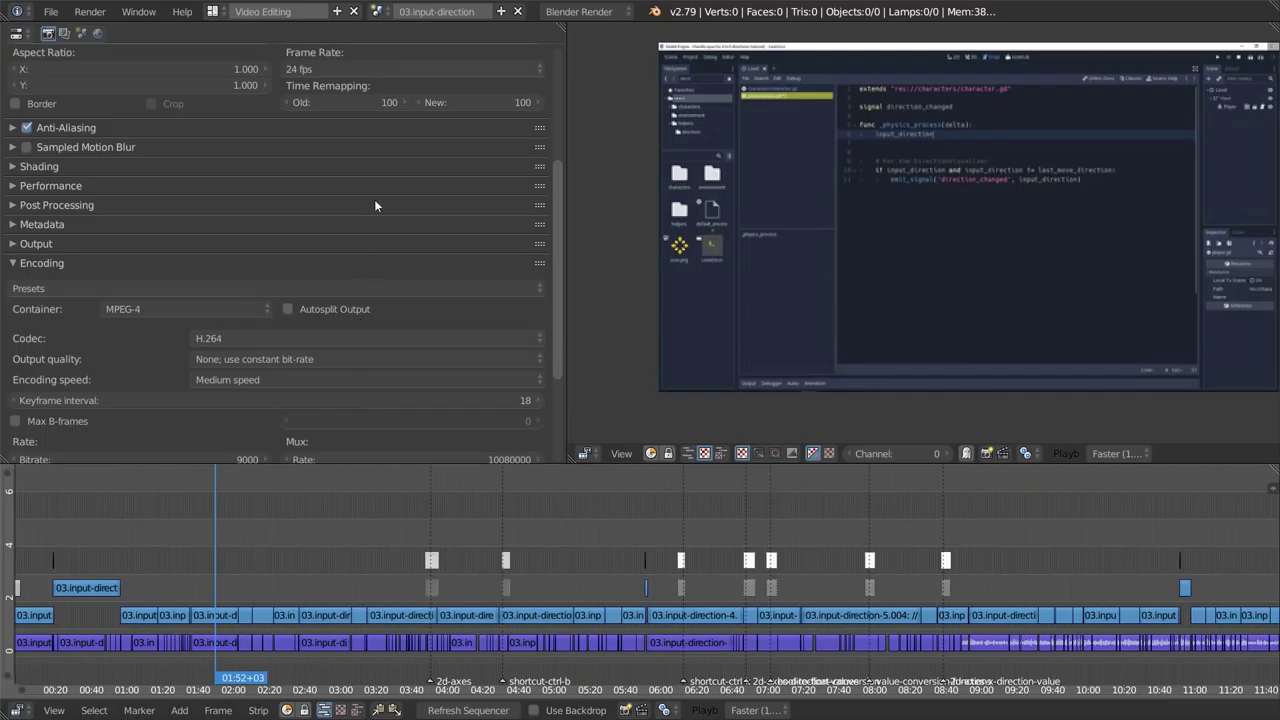
- Set the render resolution's X value to 1301 px in the Dimensions settings
{"action": "scroll", "coordinate": [375, 205], "scroll_direction": "up", "scroll_amount": 5}
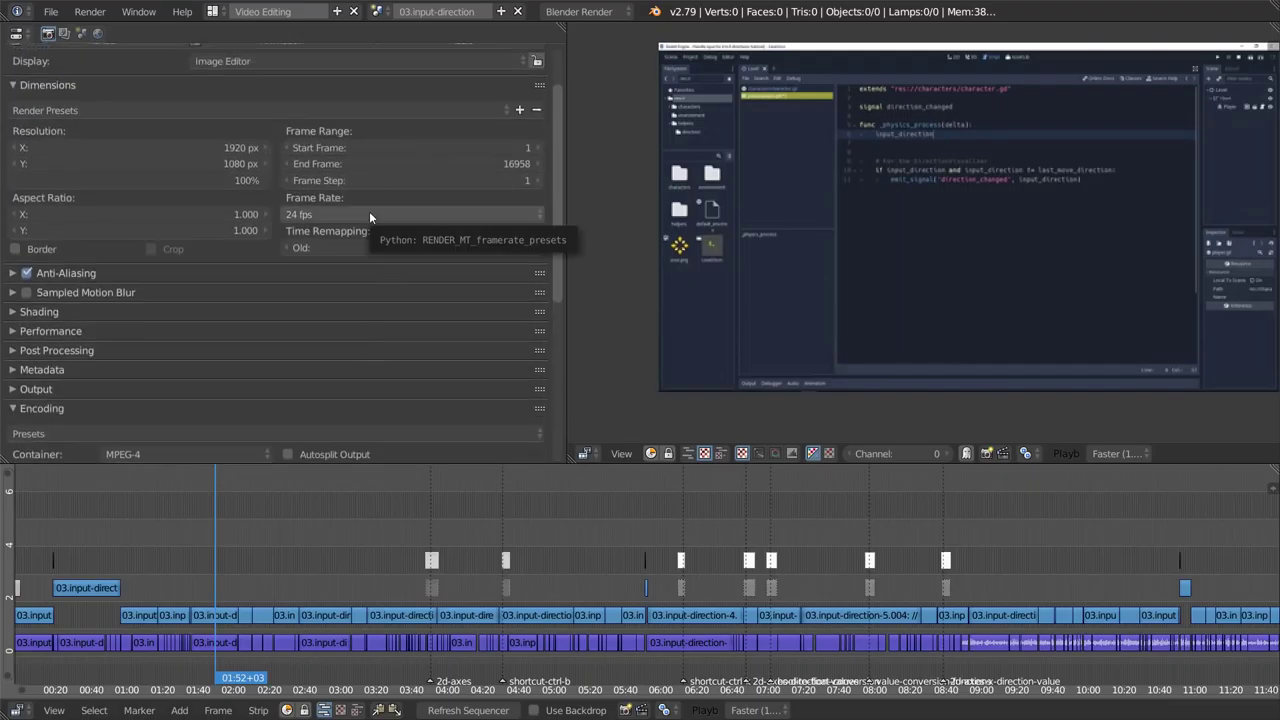
{"action": "left_click", "coordinate": [198, 147]}
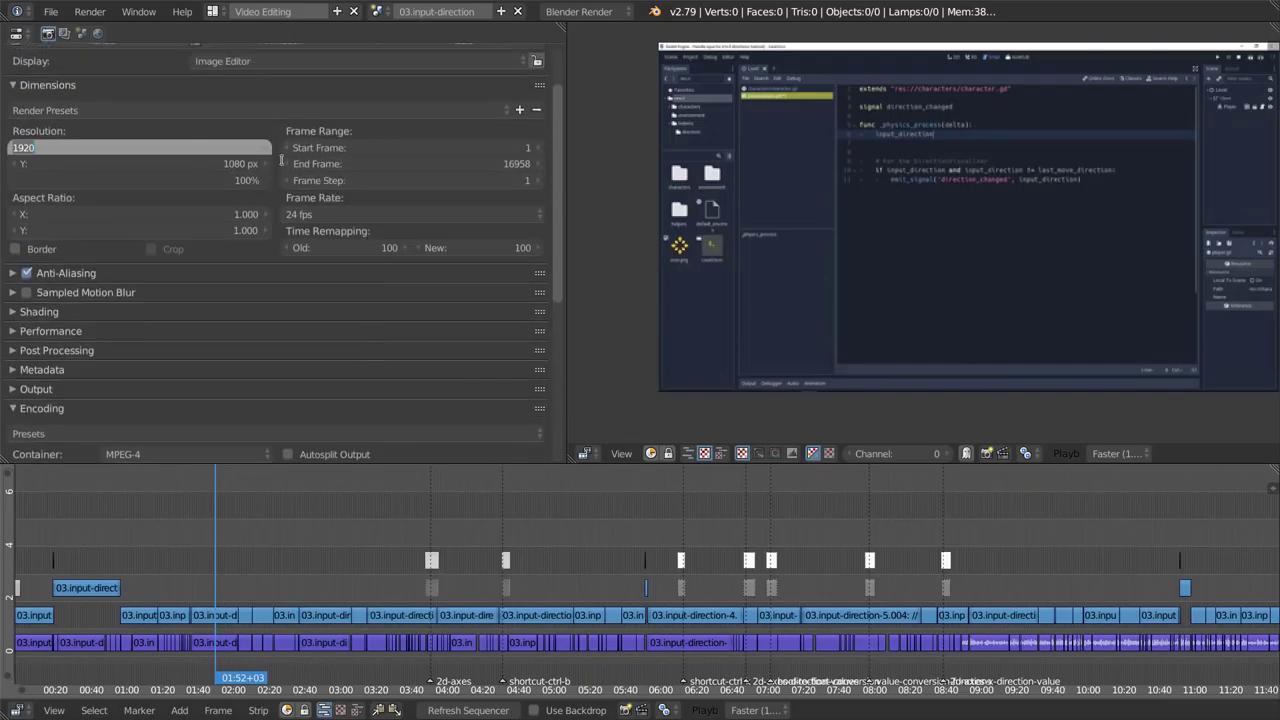
{"action": "type", "text": "1301"}
{"action": "key", "text": "Return"}
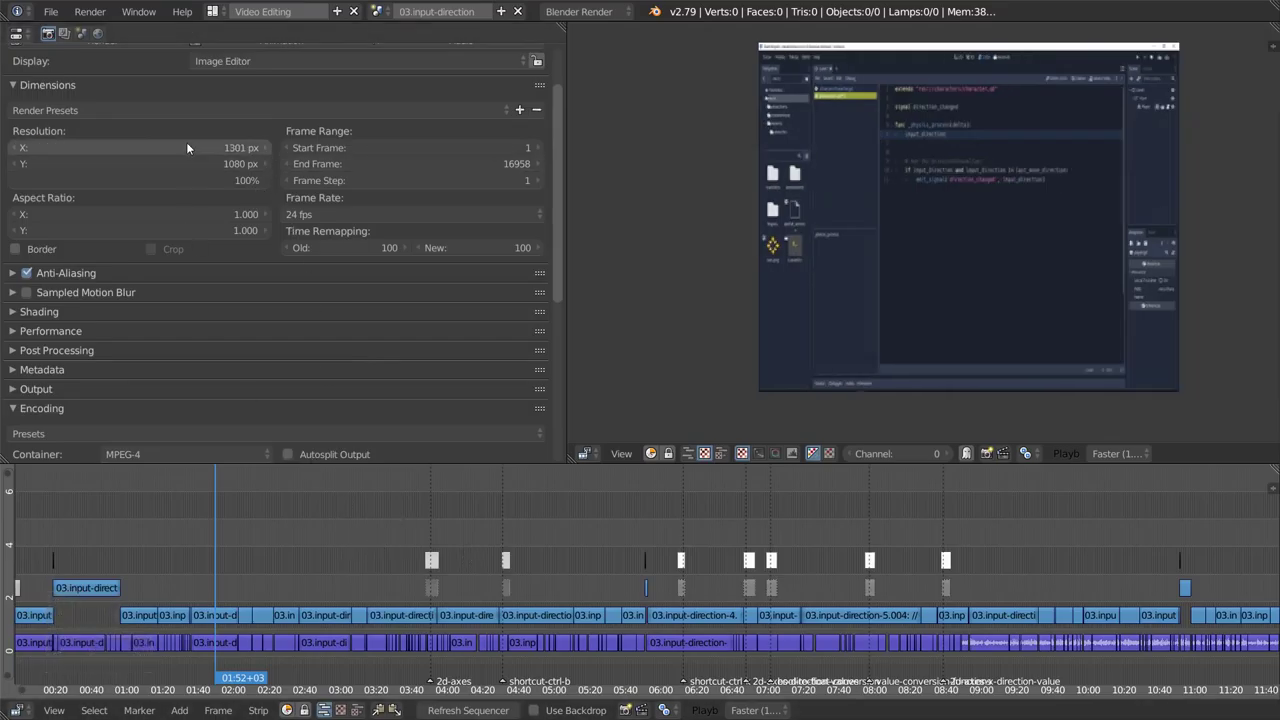
- Set the frame rate to 23.98 fps and render the scene with the render-for-the-web shortcut
{"action": "scroll", "coordinate": [192, 310], "scroll_direction": "down", "scroll_amount": 2}
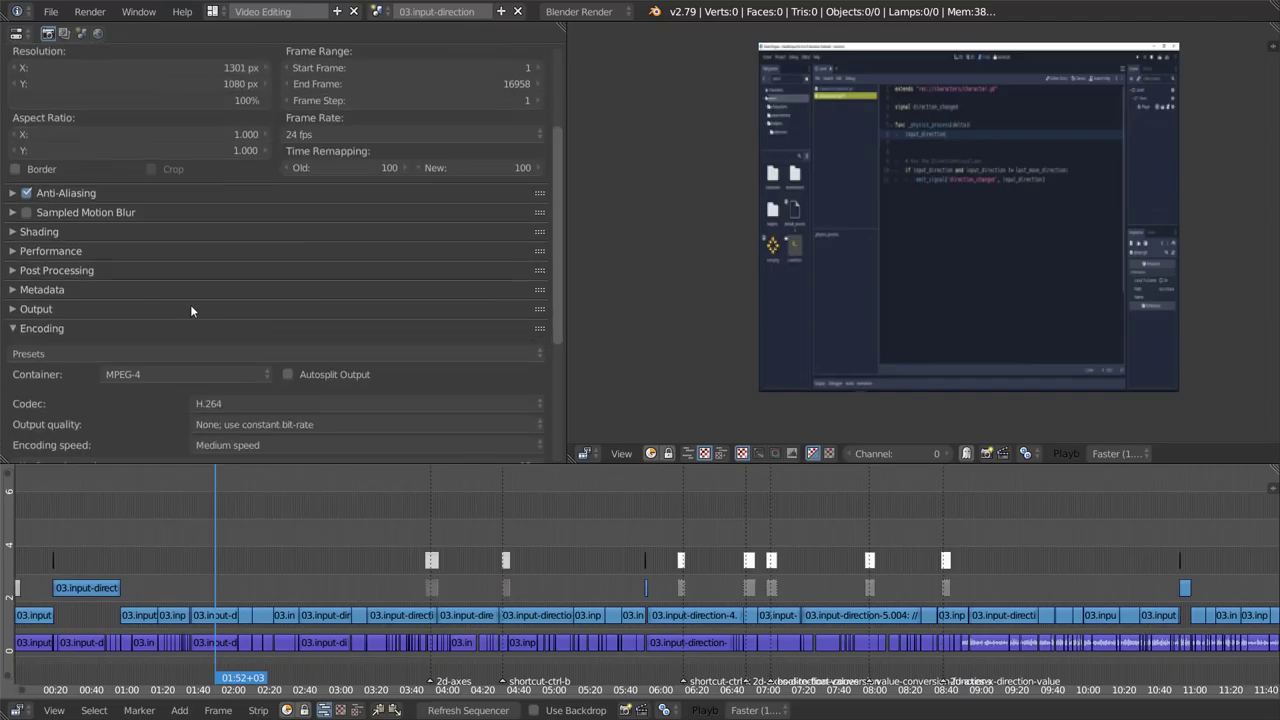
{"action": "scroll", "coordinate": [333, 340], "scroll_direction": "up", "scroll_amount": 3}
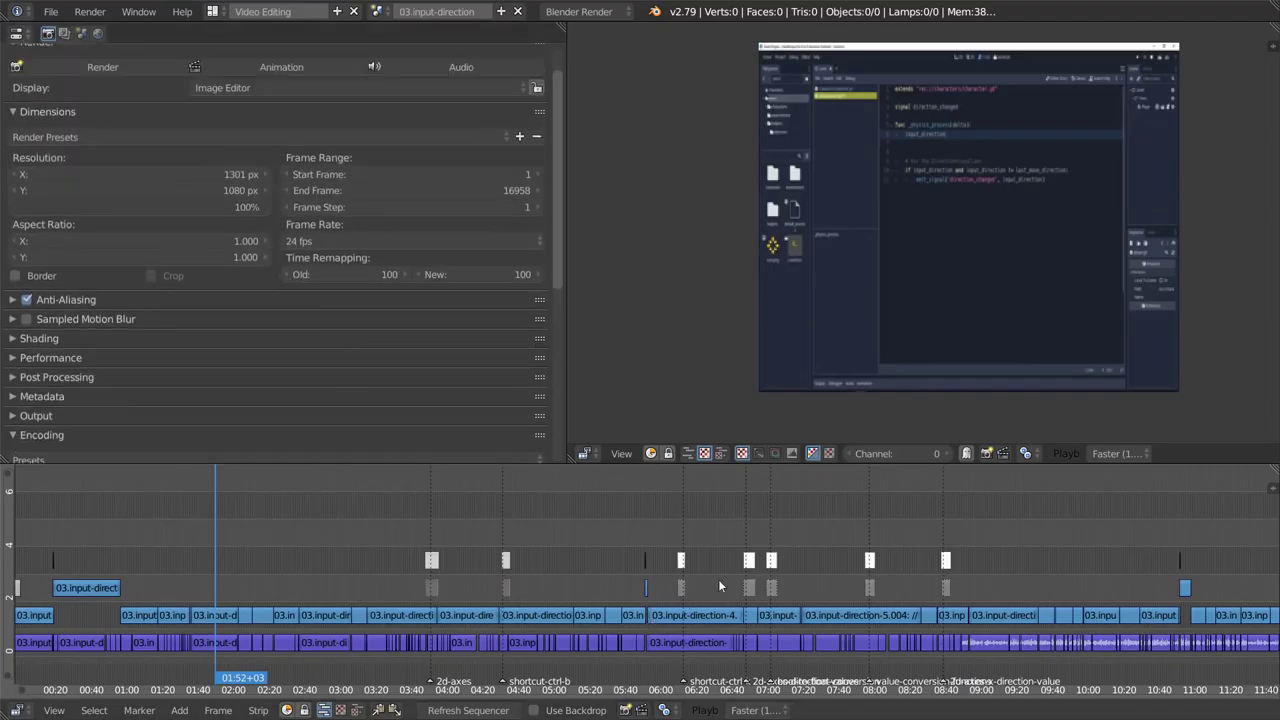
{"action": "left_click", "coordinate": [350, 241]}
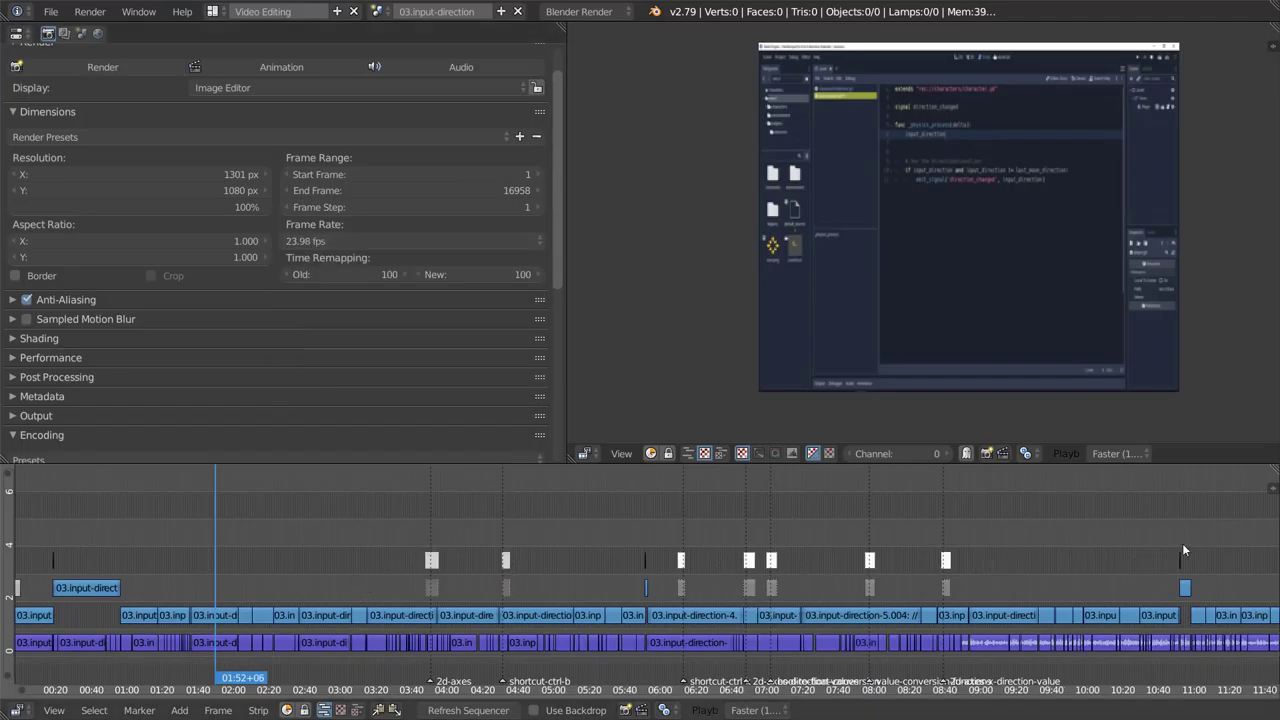
{"action": "key", "text": "alt+F12"}
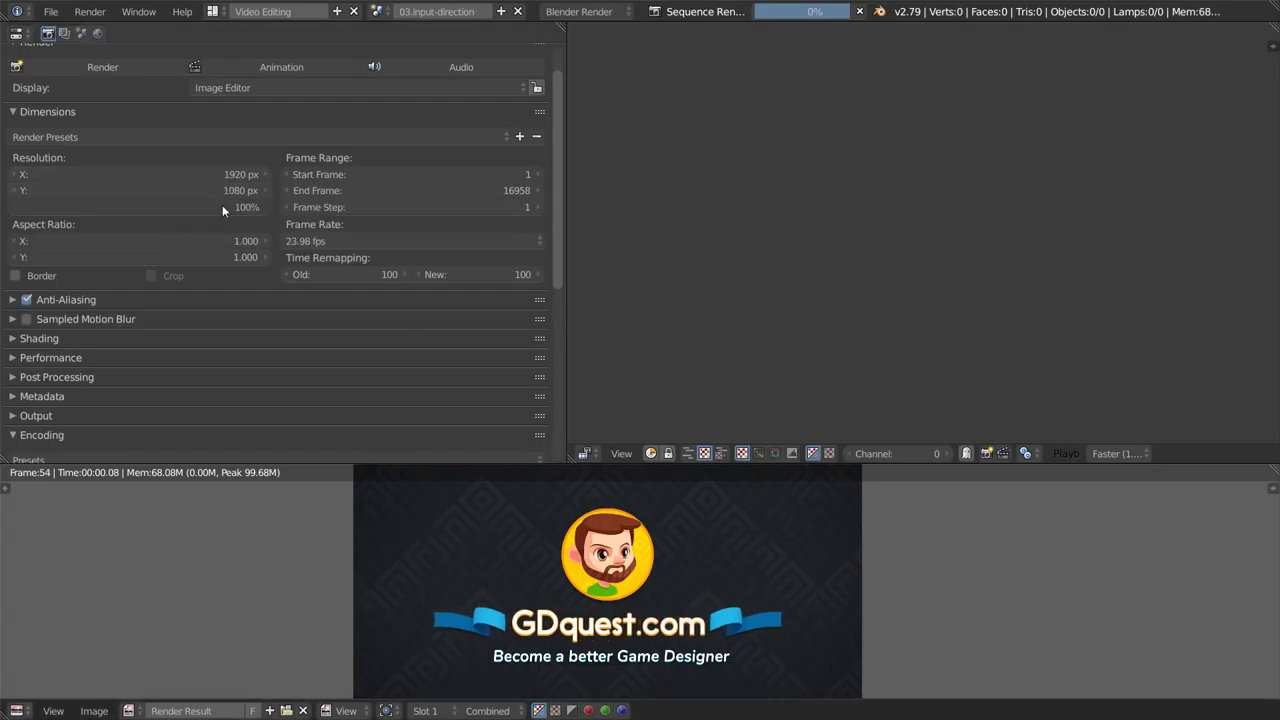
- Check the container, codec and Output quality in the Encoding settings while the render runs
{"action": "scroll", "coordinate": [227, 225], "scroll_direction": "down", "scroll_amount": 4}
{"action": "scroll", "coordinate": [227, 230], "scroll_direction": "down", "scroll_amount": 3}
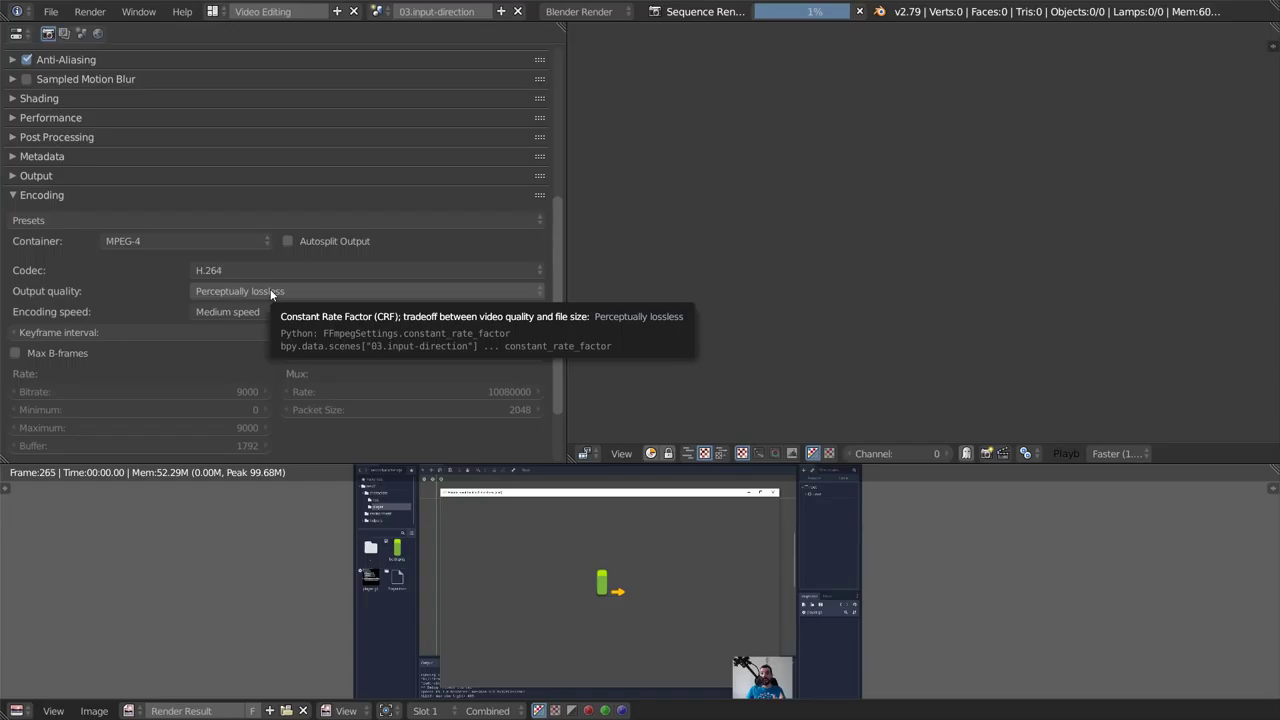
{"action": "left_click", "coordinate": [270, 289]}
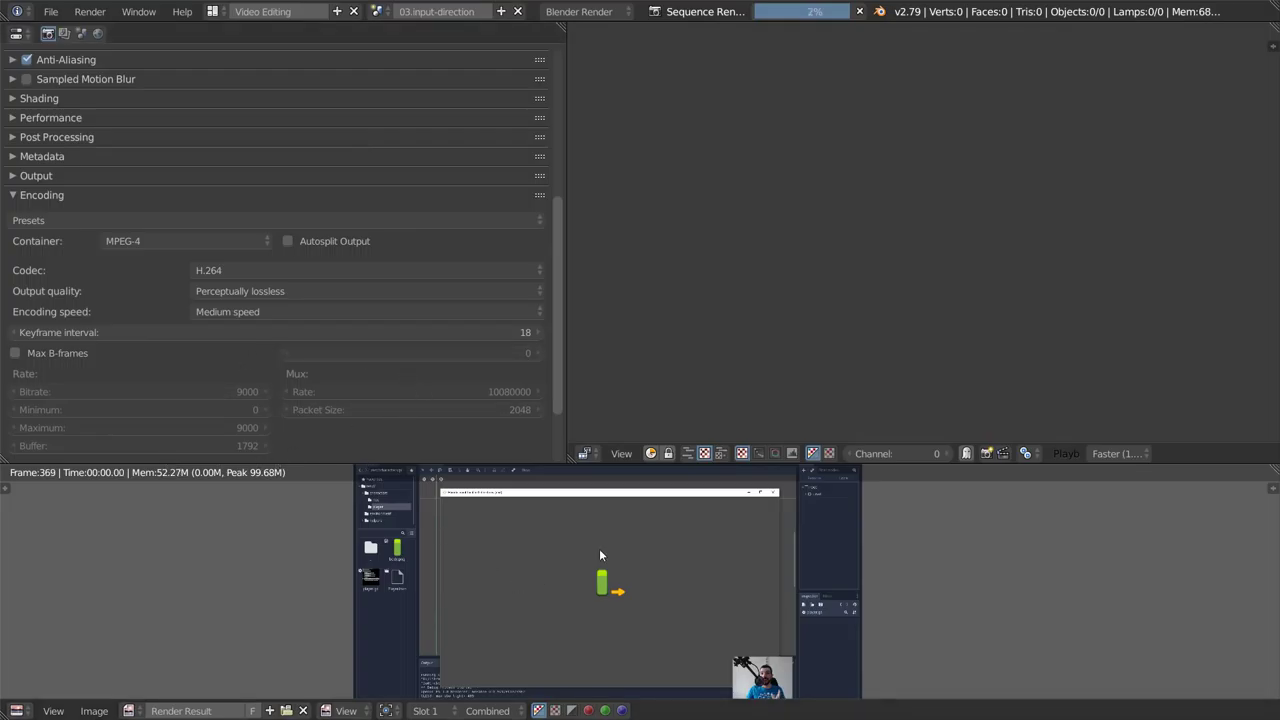
- Switch to the file manager, maximize it, check the rendered 03.input-direction.mp4 file in the project folder and return to Blender
{"action": "key", "text": "super+1"}
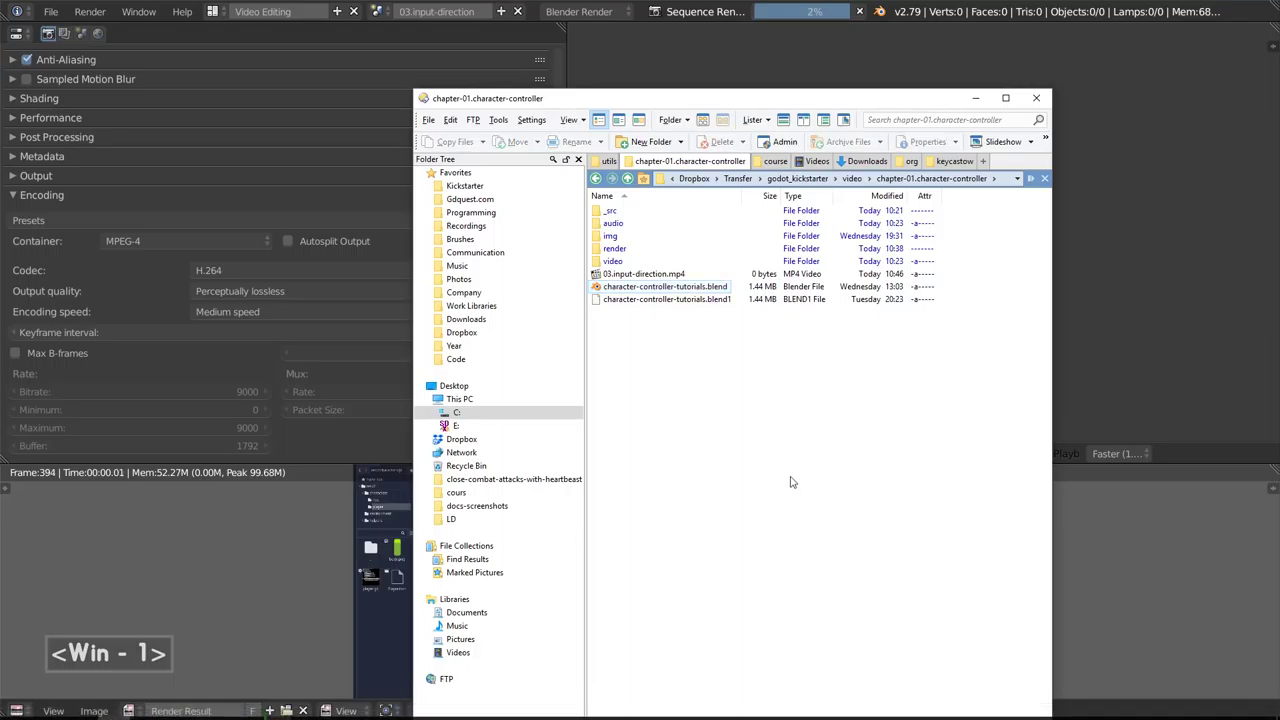
{"action": "key", "text": "super+Up"}
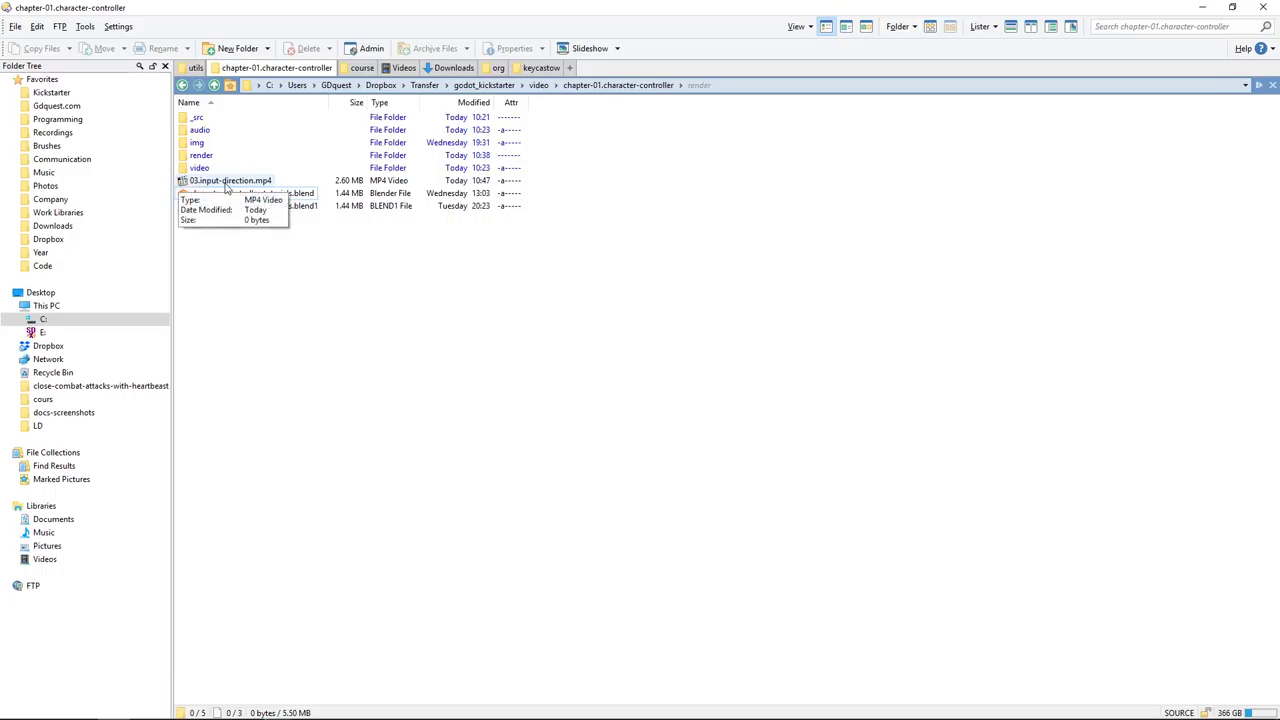
{"action": "key", "text": "alt+Tab"}
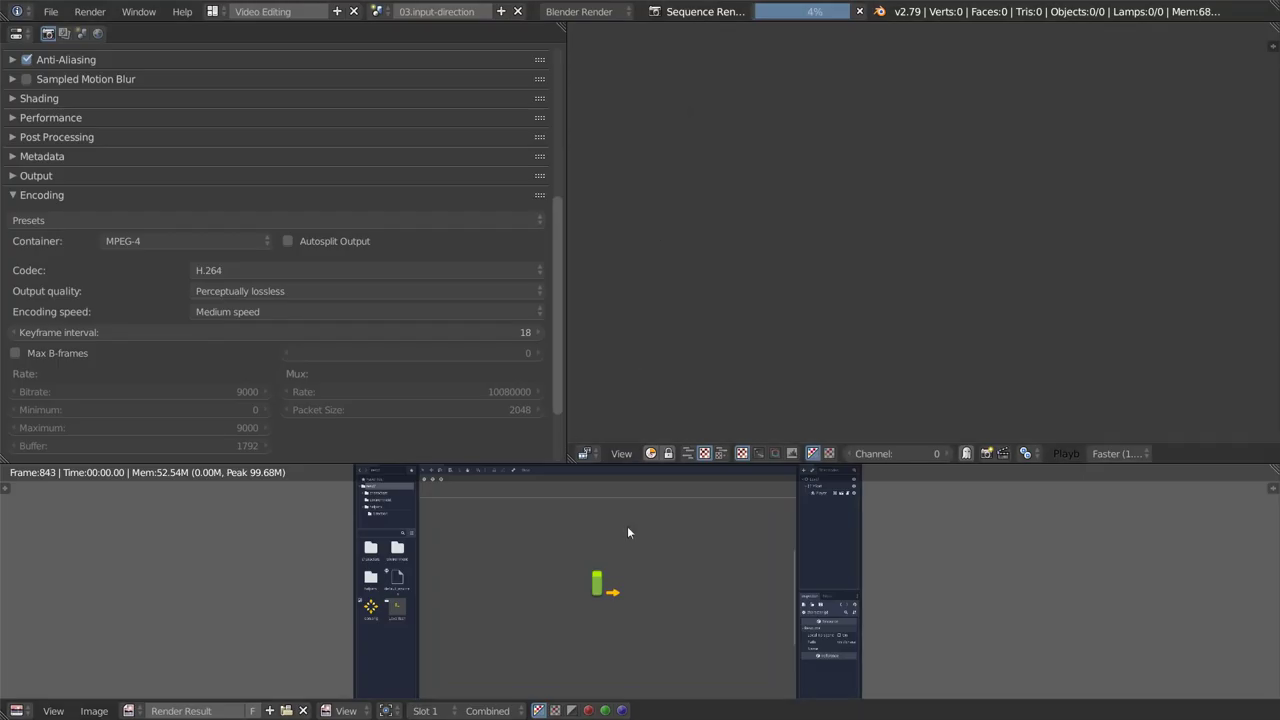
- Open character-controller-tutorials.blend from the file manager in a second Blender window and maximize that window
{"action": "key", "text": "super+1"}
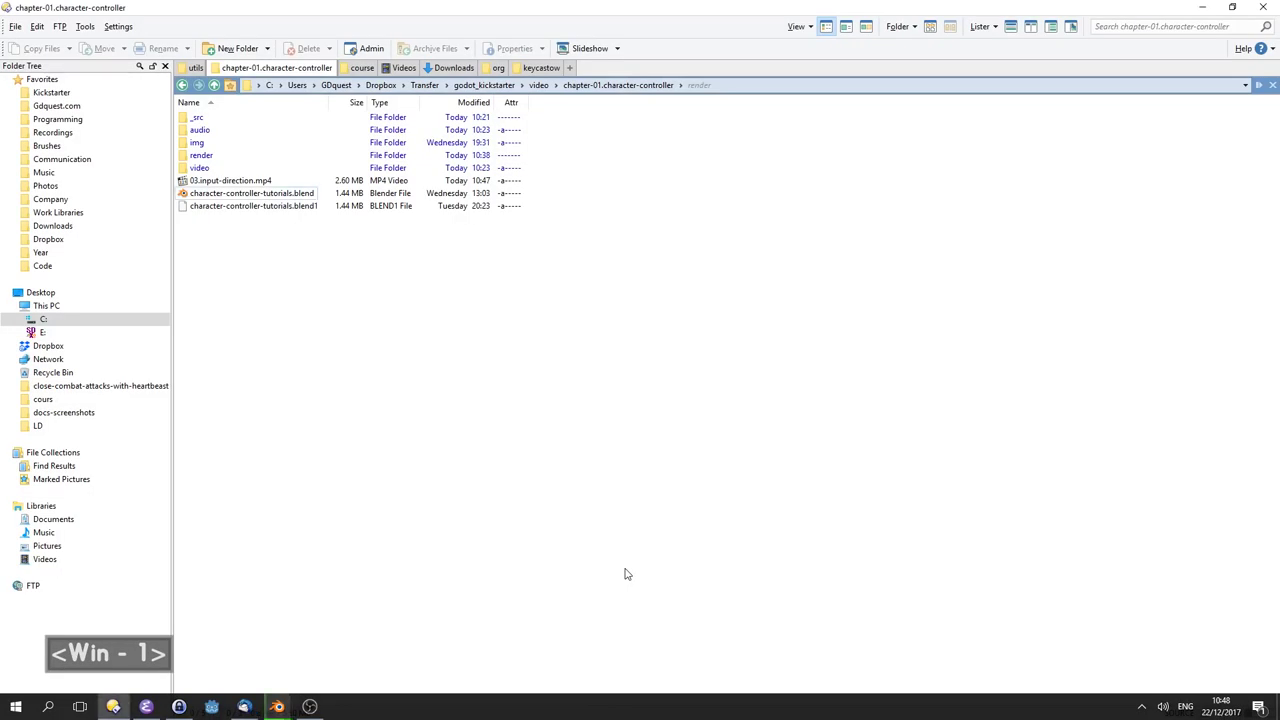
{"action": "key", "text": "Up"}
{"action": "key", "text": "Return"}
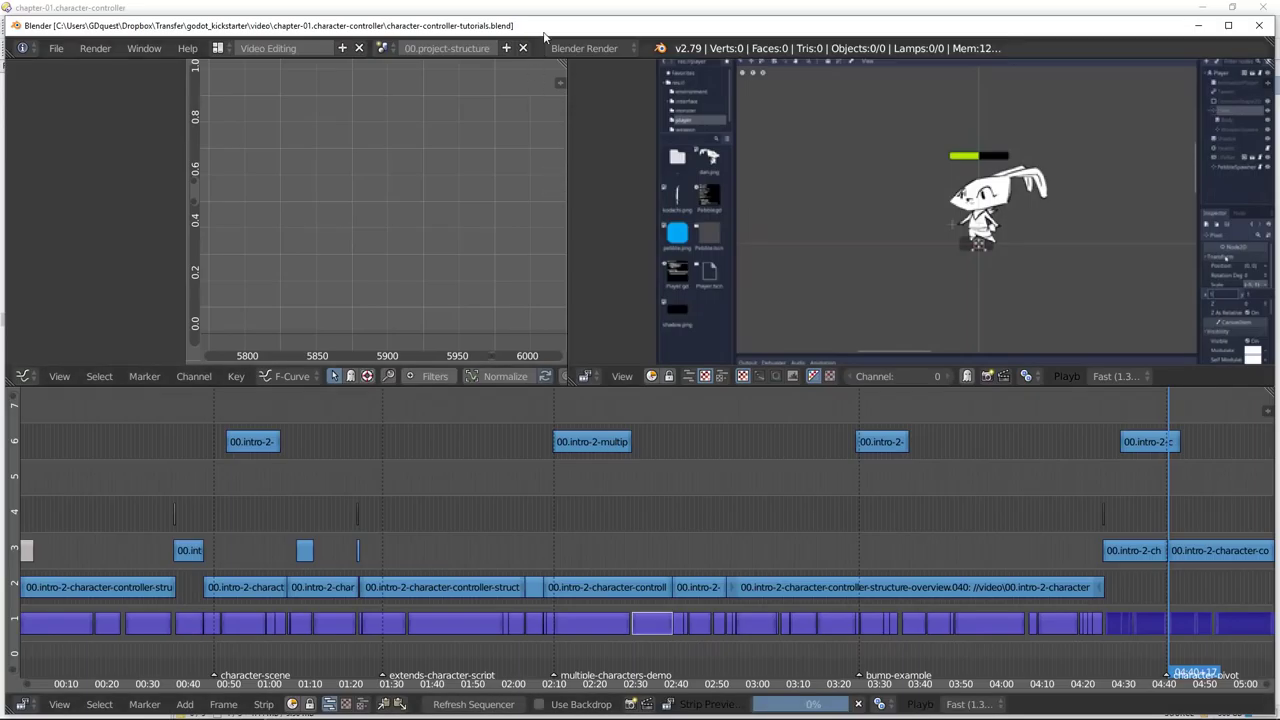
{"action": "double_click", "coordinate": [550, 30]}
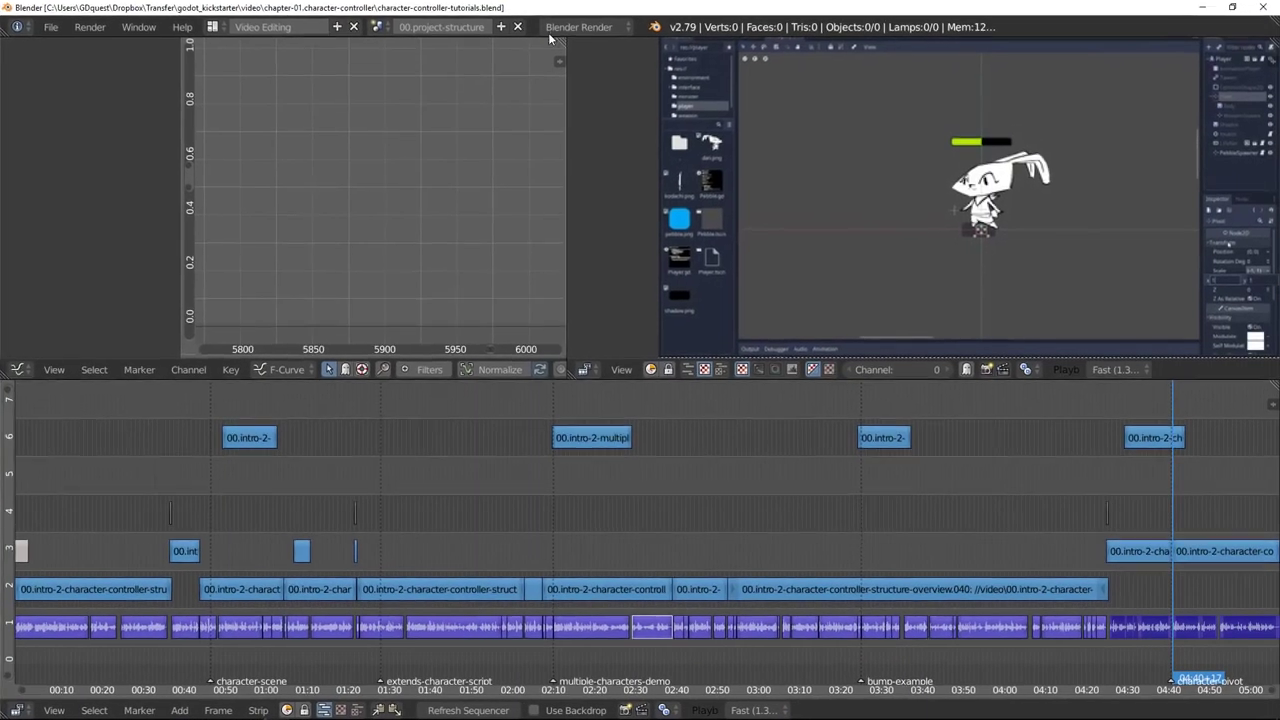
- Switch the newly opened project to the 03.input-direction scene
{"action": "left_click", "coordinate": [382, 27]}
{"action": "key", "text": "Down"}
{"action": "key", "text": "Down"}
{"action": "key", "text": "Up"}
{"action": "key", "text": "Down"}
{"action": "key", "text": "Down"}
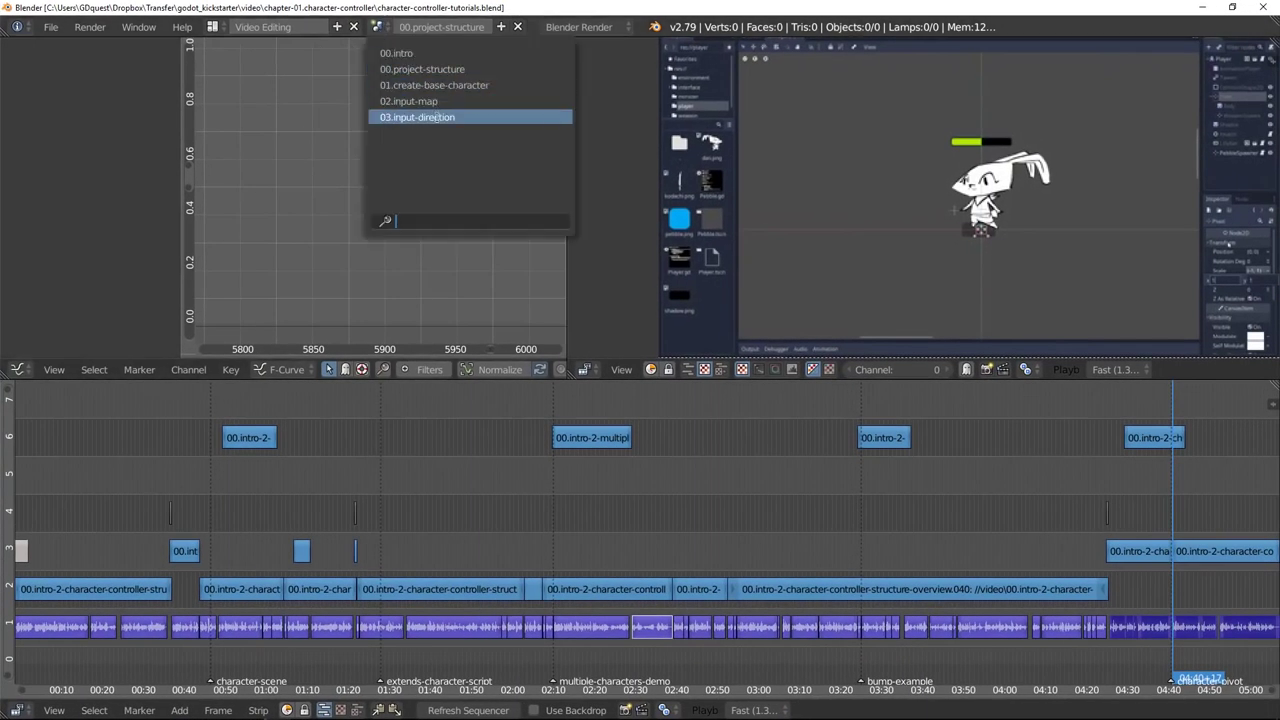
{"action": "key", "text": "Return"}
- Show the whole sequence in the timeline and scrub the playhead to about 06:10
{"action": "middle_click_drag", "start_coordinate": [599, 572], "coordinate": [632, 484]}
{"action": "key", "text": "Home"}
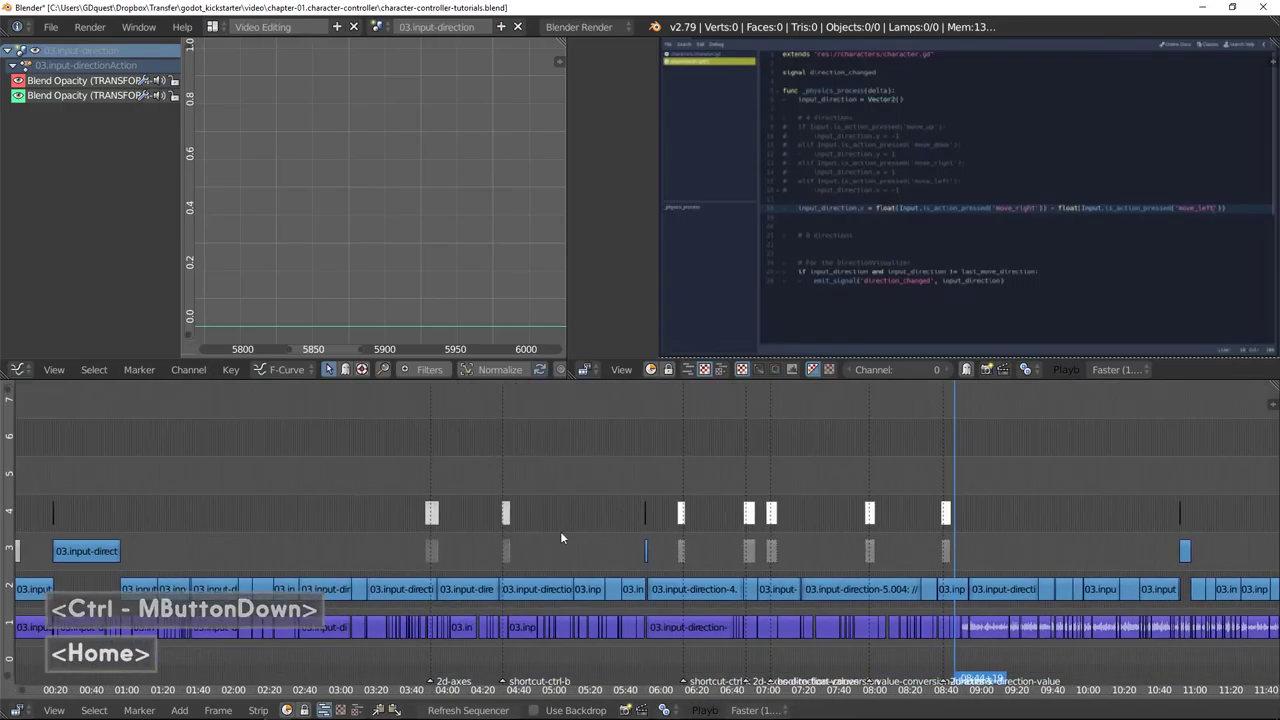
{"action": "left_click_drag", "start_coordinate": [330, 478], "coordinate": [766, 475]}
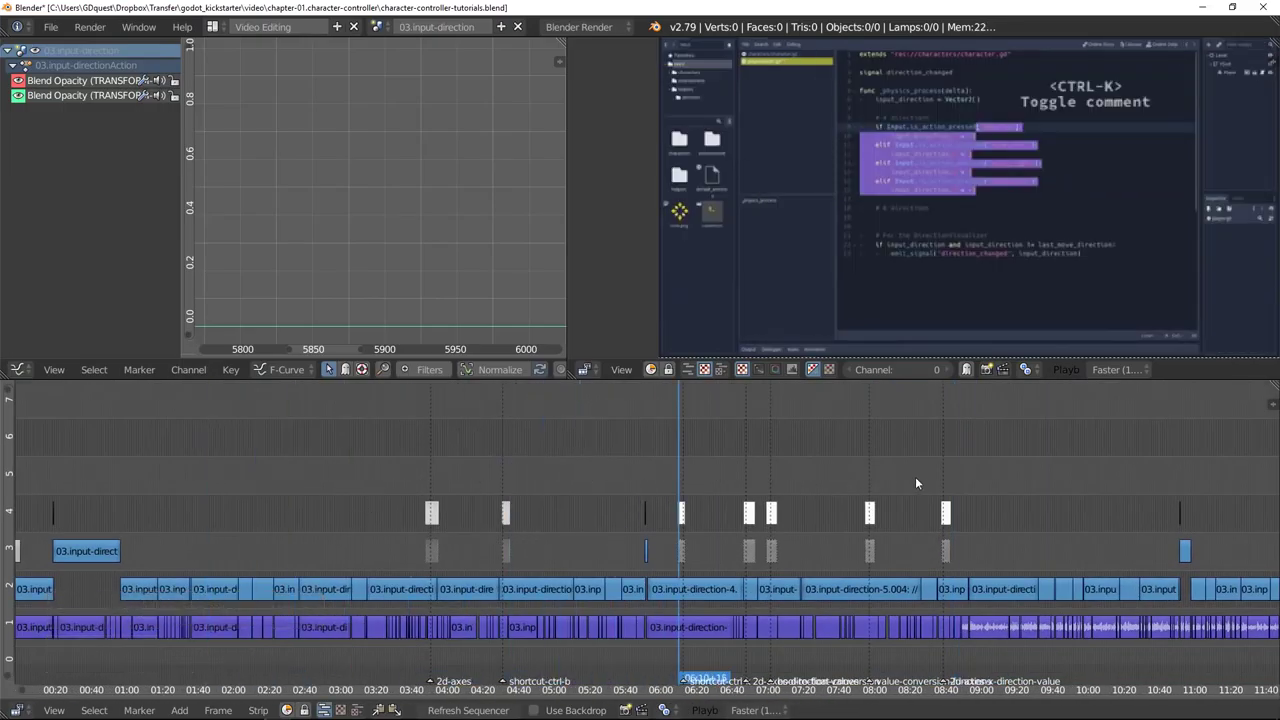